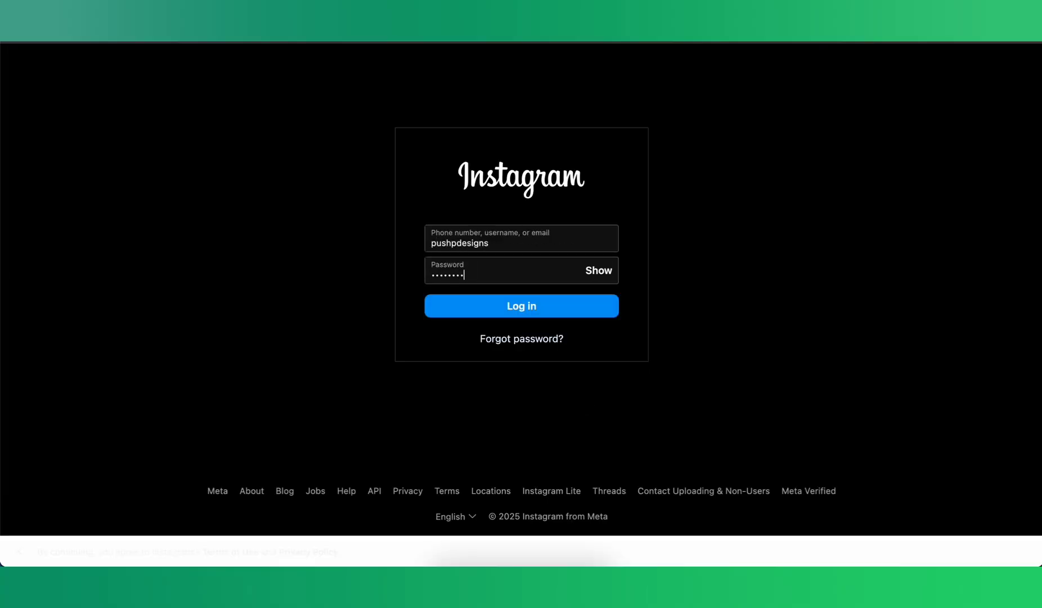
Submit the Instagram business login so the account connects to Interakt
key("Return")
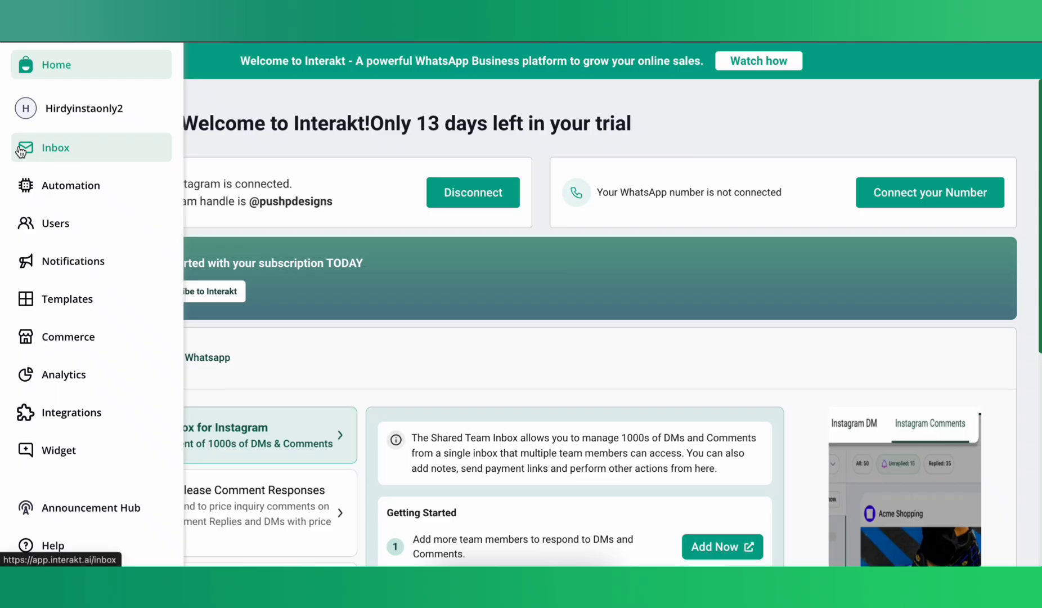
Open the team inbox and switch to the Instagram Comments view
left_click(22, 147)
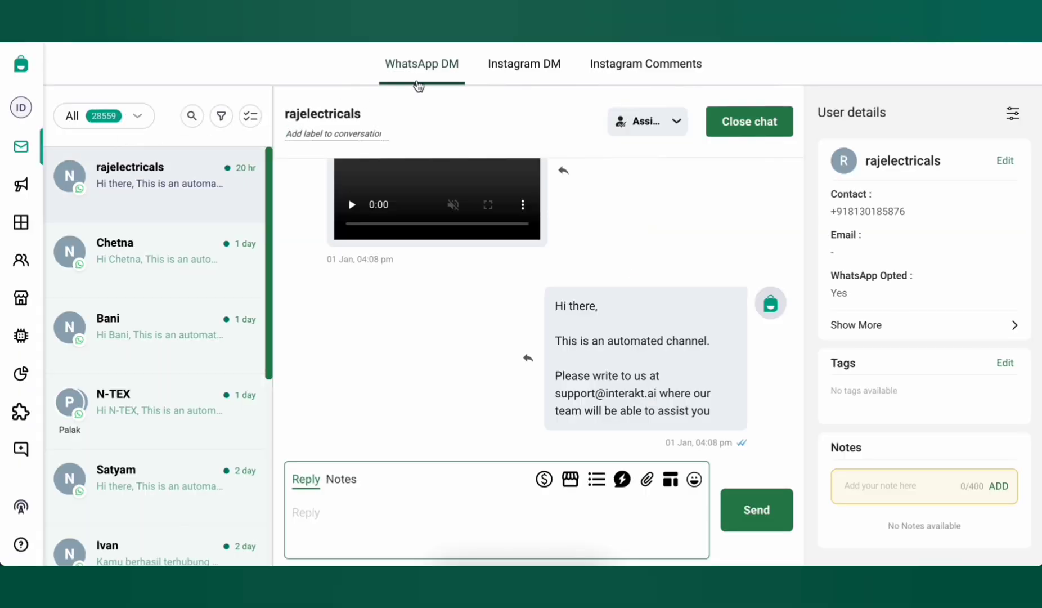
left_click(523, 63)
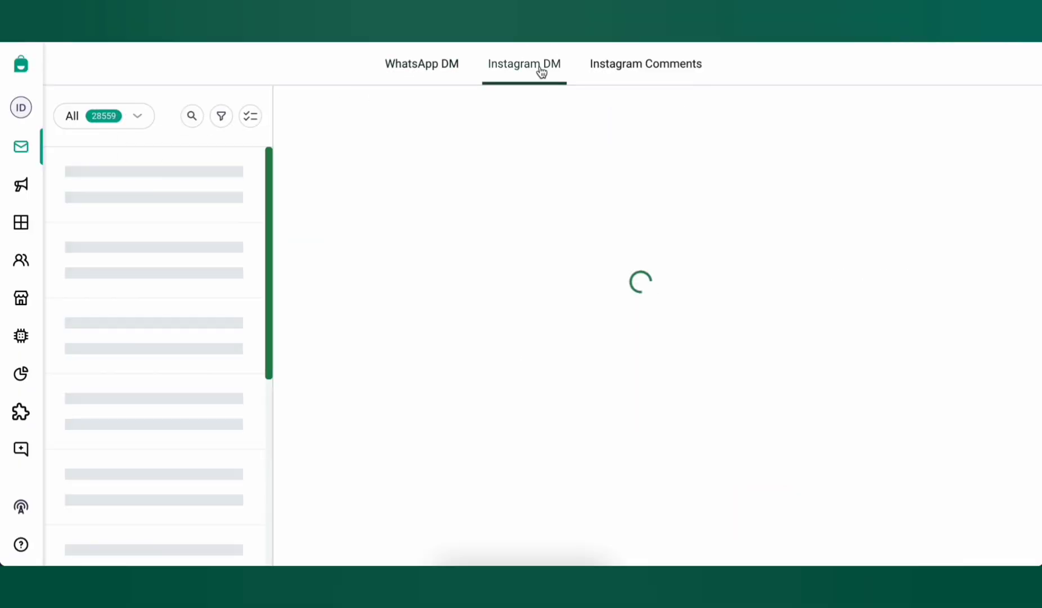
left_click(652, 74)
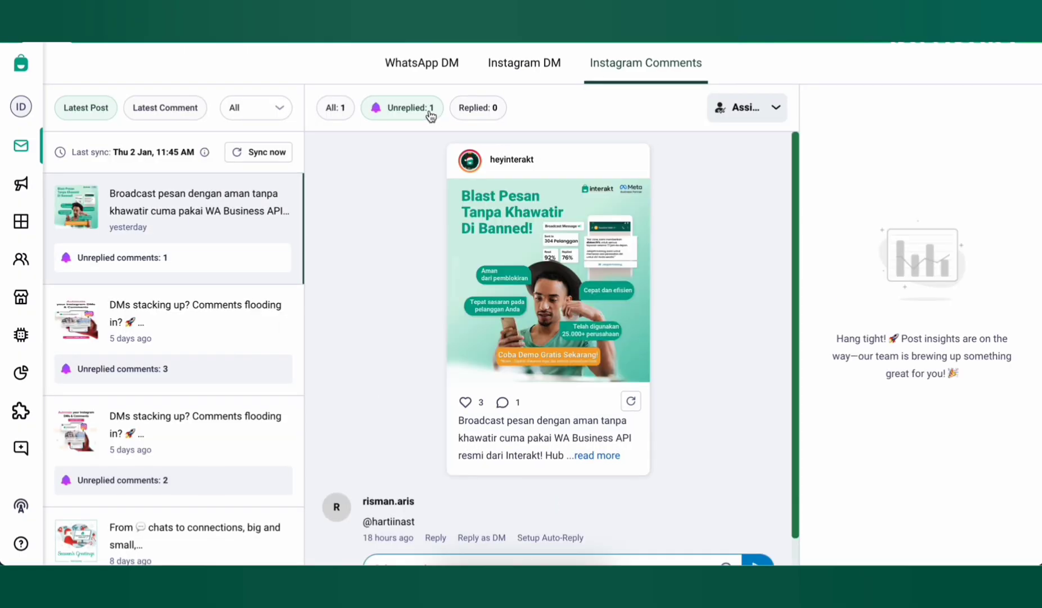
Filter comments to Unreplied and sort the posts by Latest Post
left_click(429, 108)
left_click(477, 110)
left_click(410, 108)
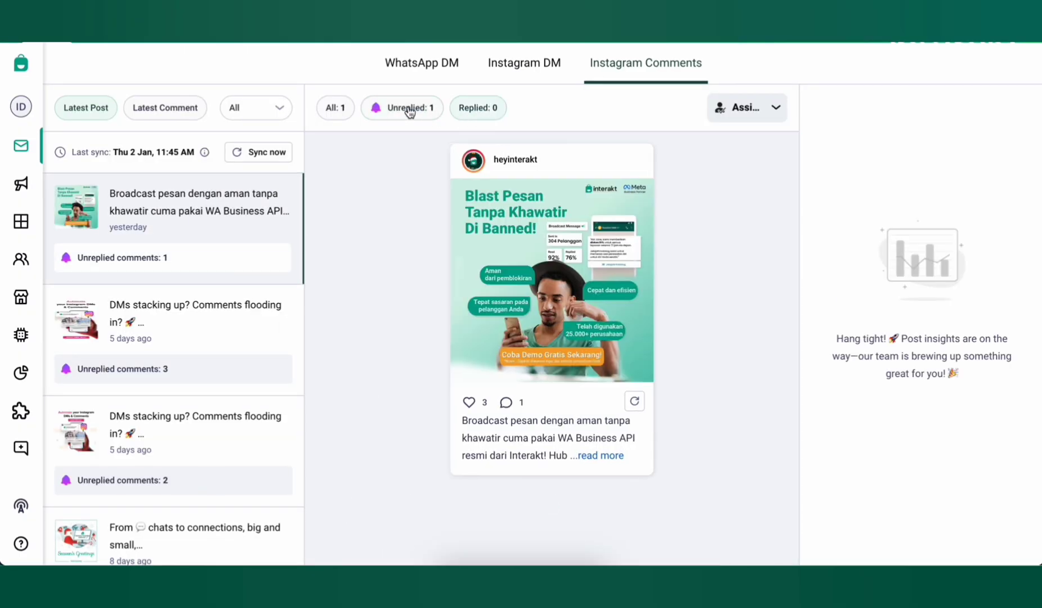
left_click(149, 110)
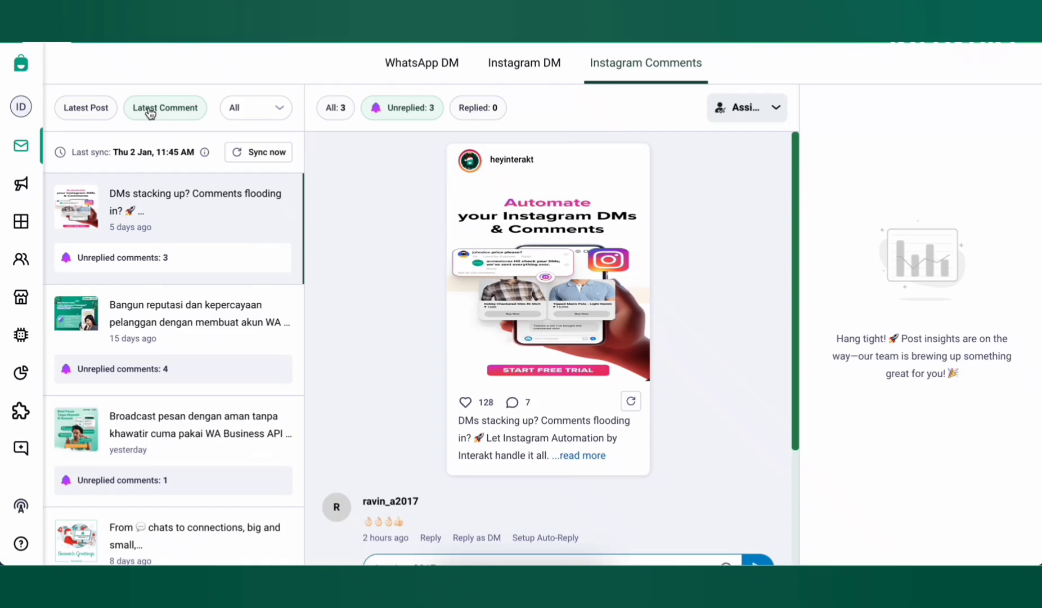
left_click(86, 110)
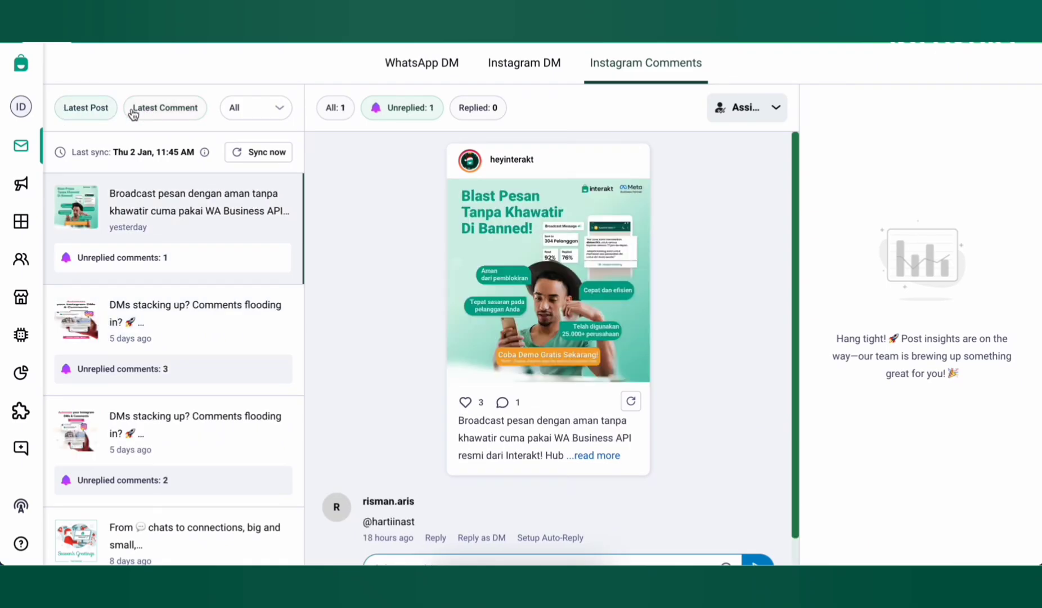
scroll(393, 235, "down", 1)
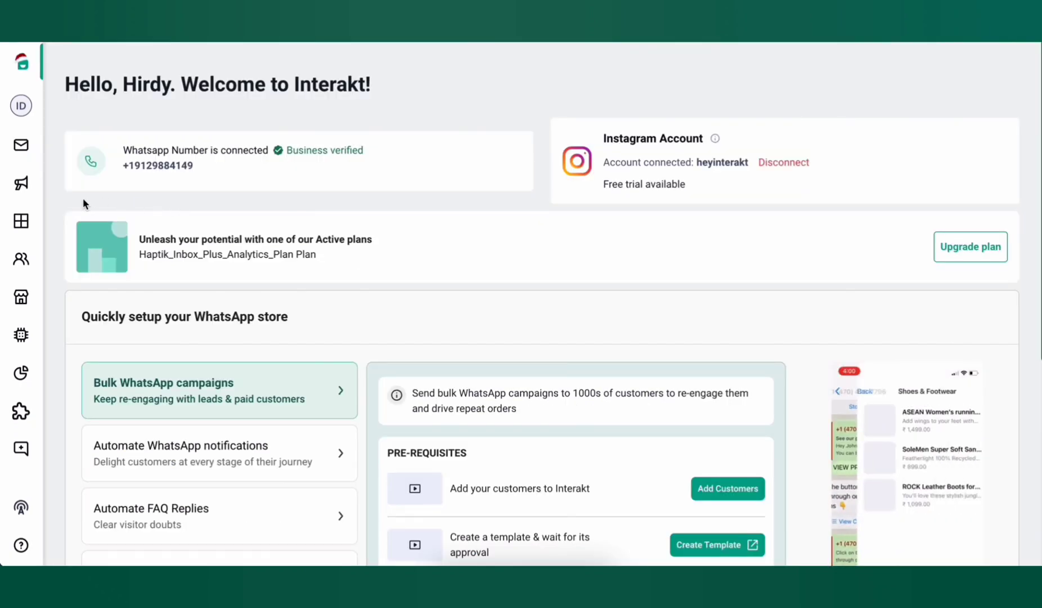
Go to Automation > Quick Flows for Instagram and open the gear-icon global settings
mouse_move(34, 169)
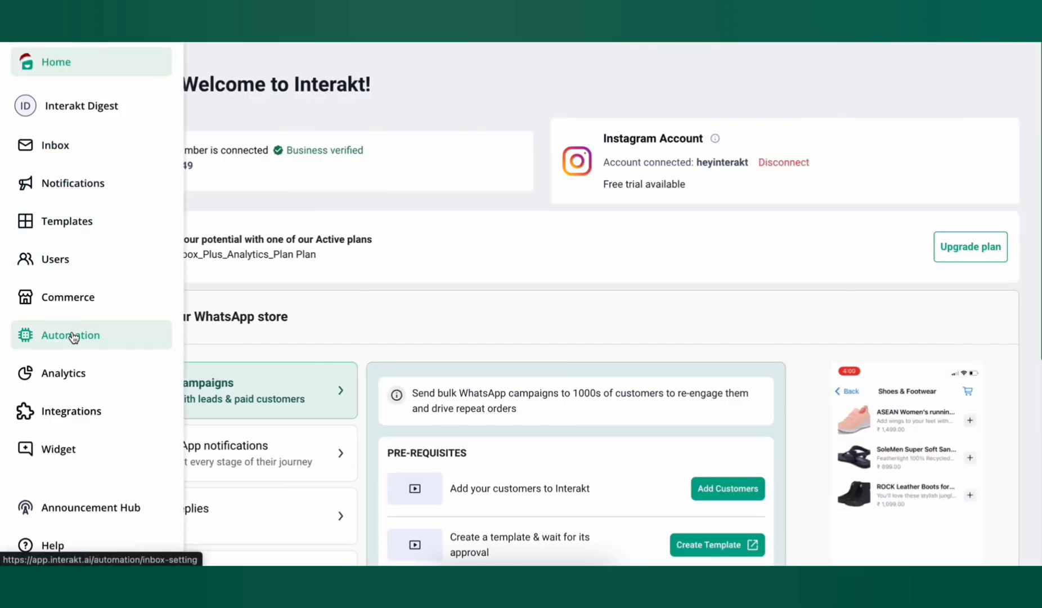
left_click(94, 339)
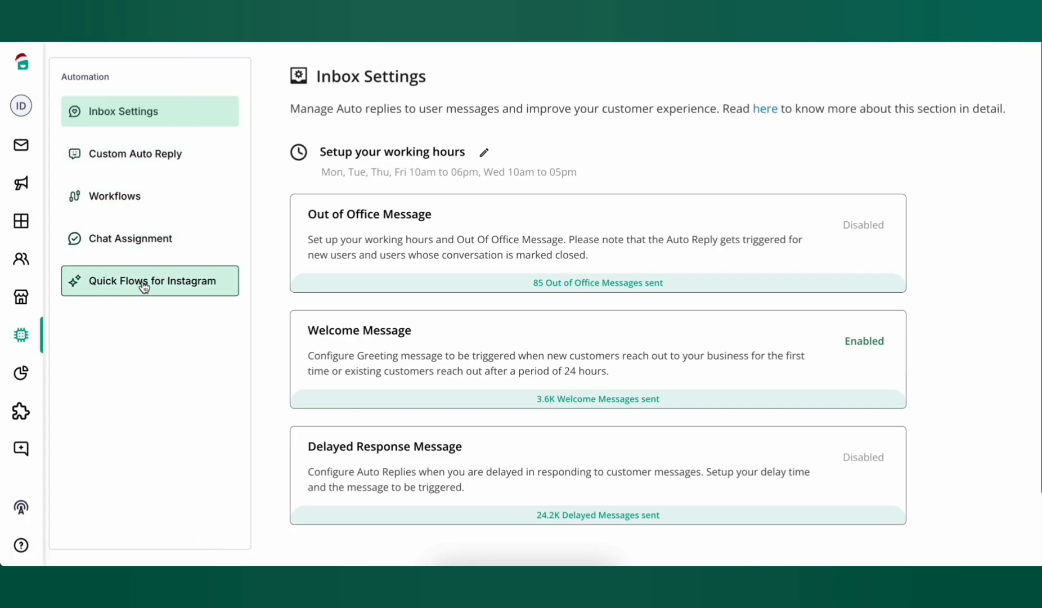
left_click(144, 284)
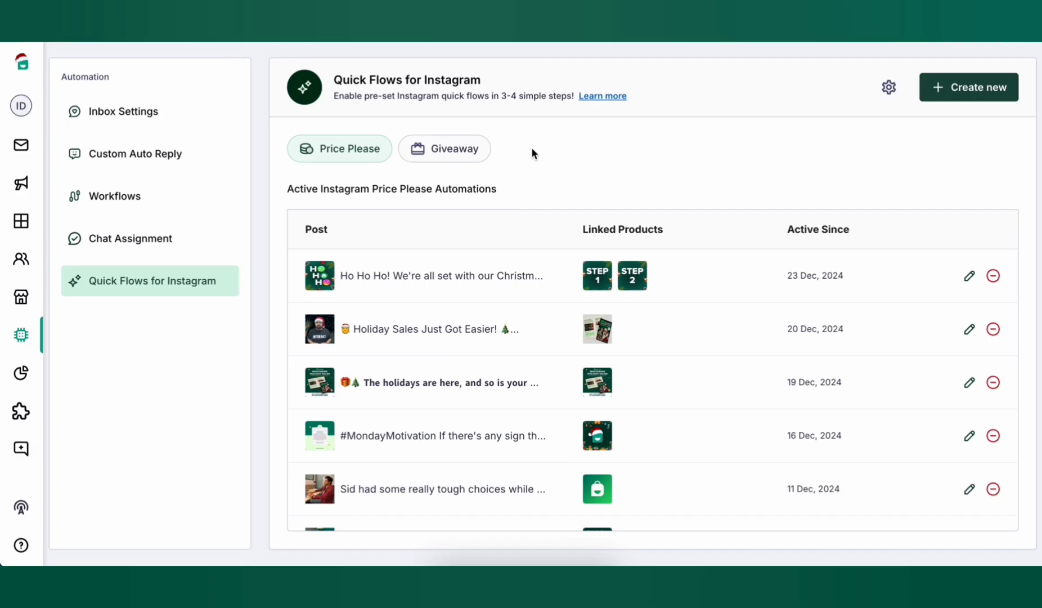
left_click(888, 87)
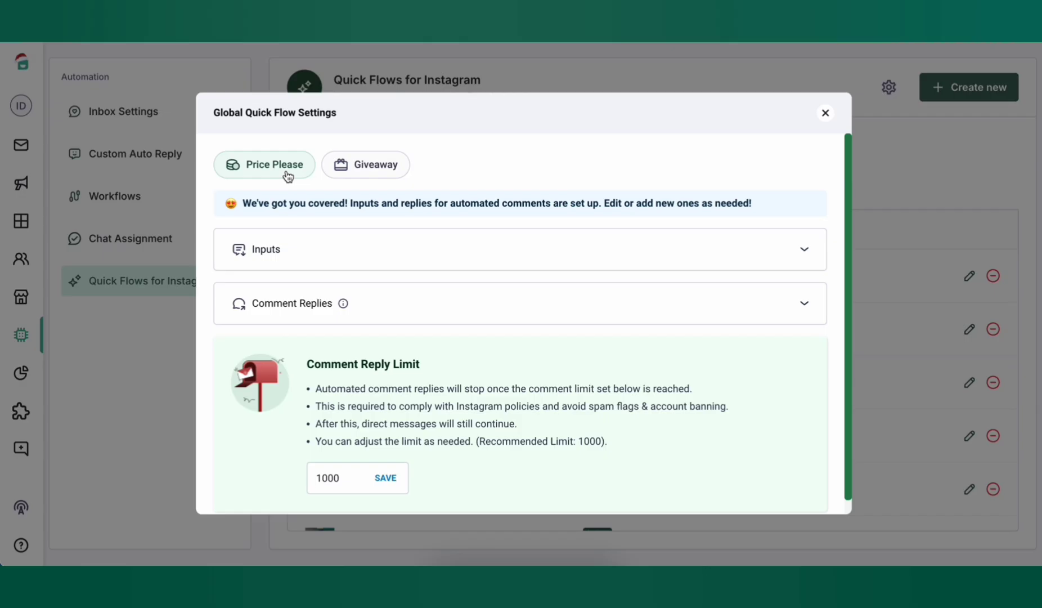
Expand the Inputs list and review keywords such as price, how to purchase, how much, down to 'price please'
scroll(436, 167, "down", 1)
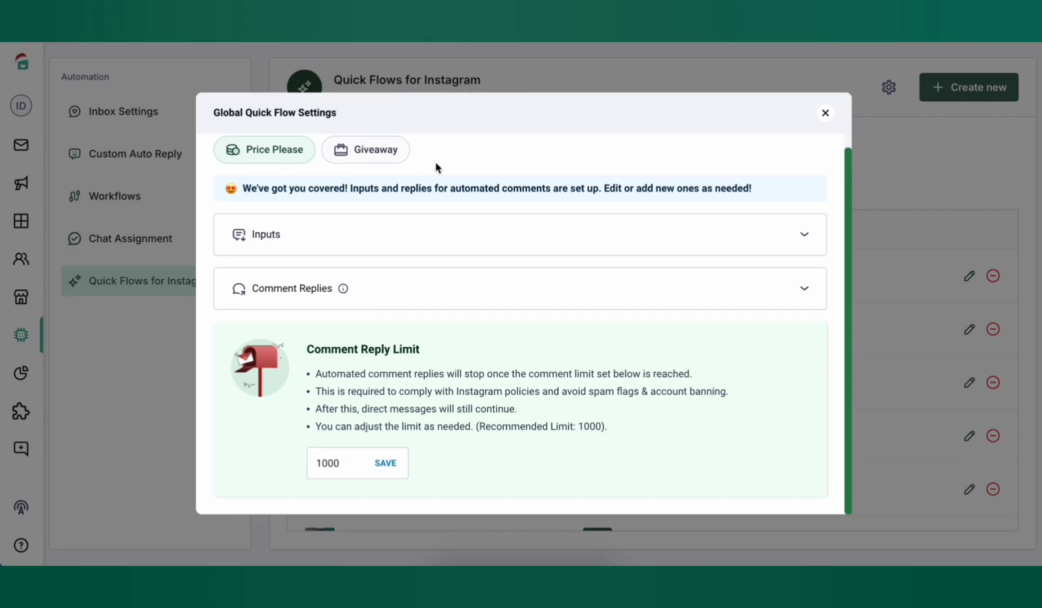
left_click(487, 238)
scroll(487, 238, "down", 4)
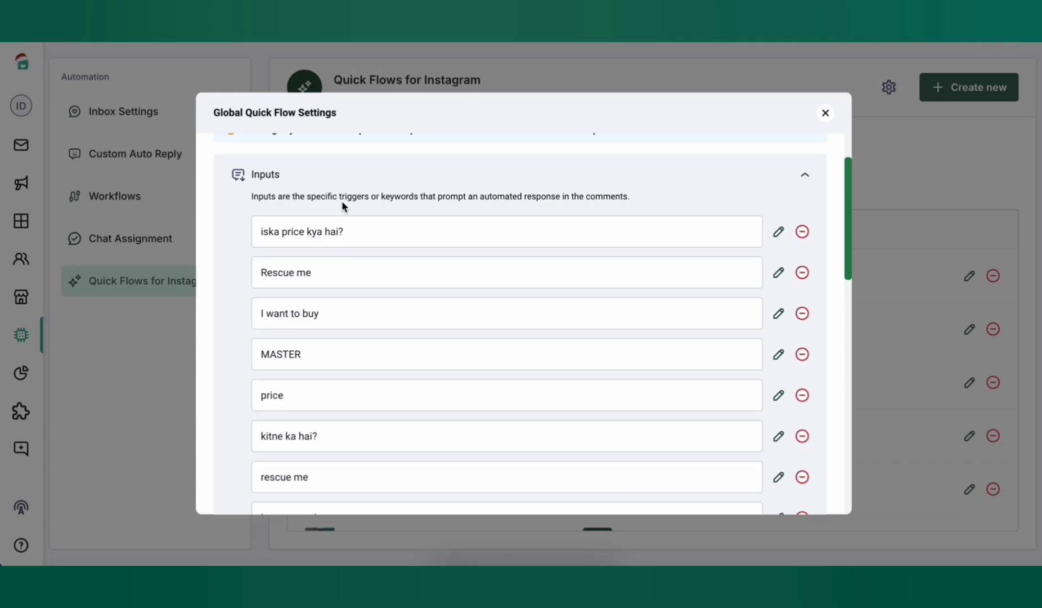
scroll(361, 231, "down", 1)
left_click(346, 345)
scroll(346, 344, "down", 3)
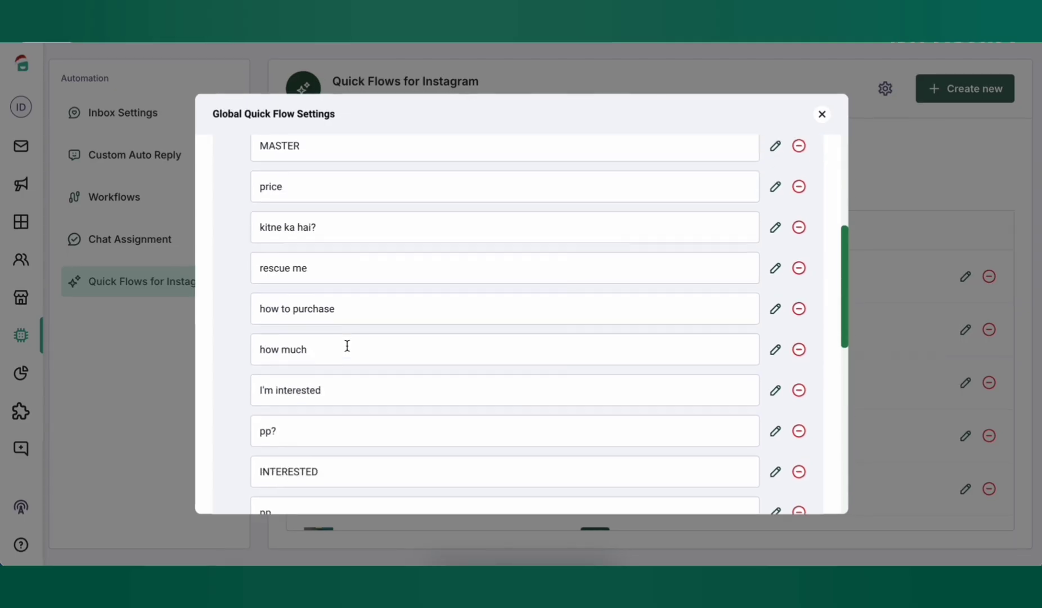
left_click(348, 304)
double_click(367, 306)
left_click(347, 343)
scroll(350, 354, "down", 2)
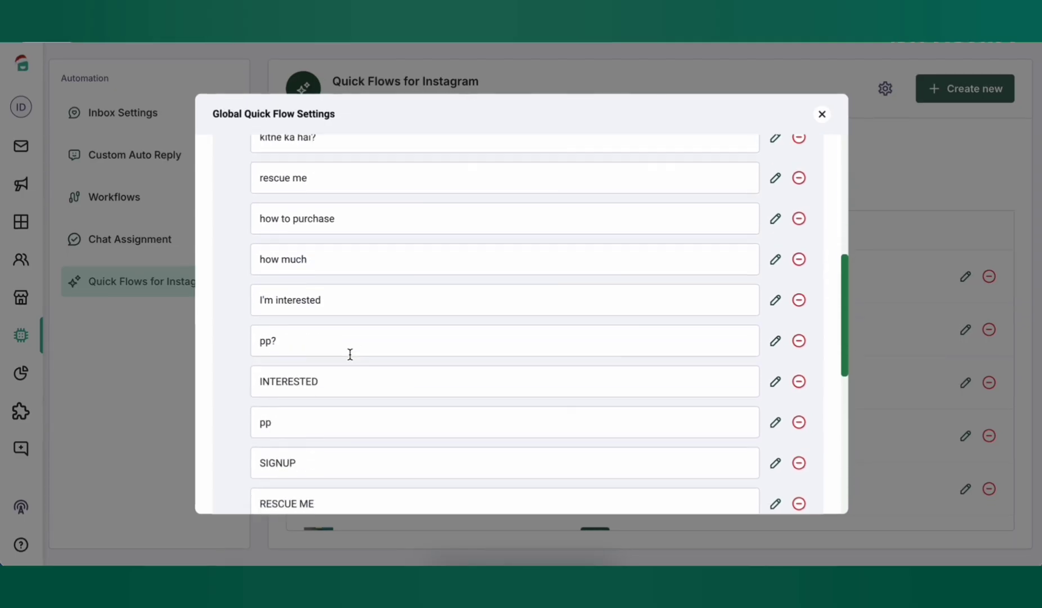
scroll(337, 355, "down", 2)
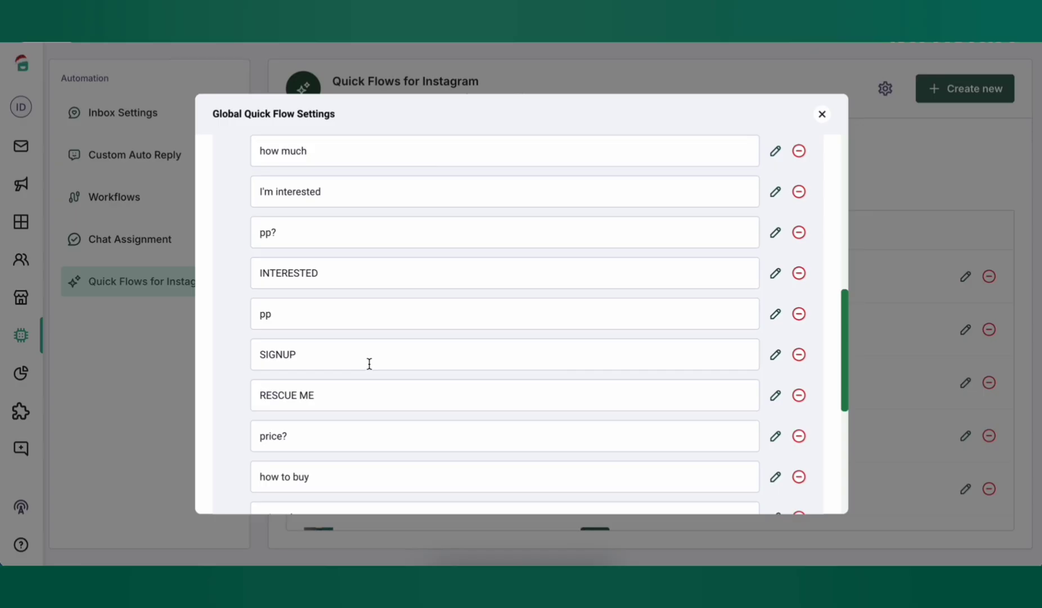
scroll(366, 360, "down", 5)
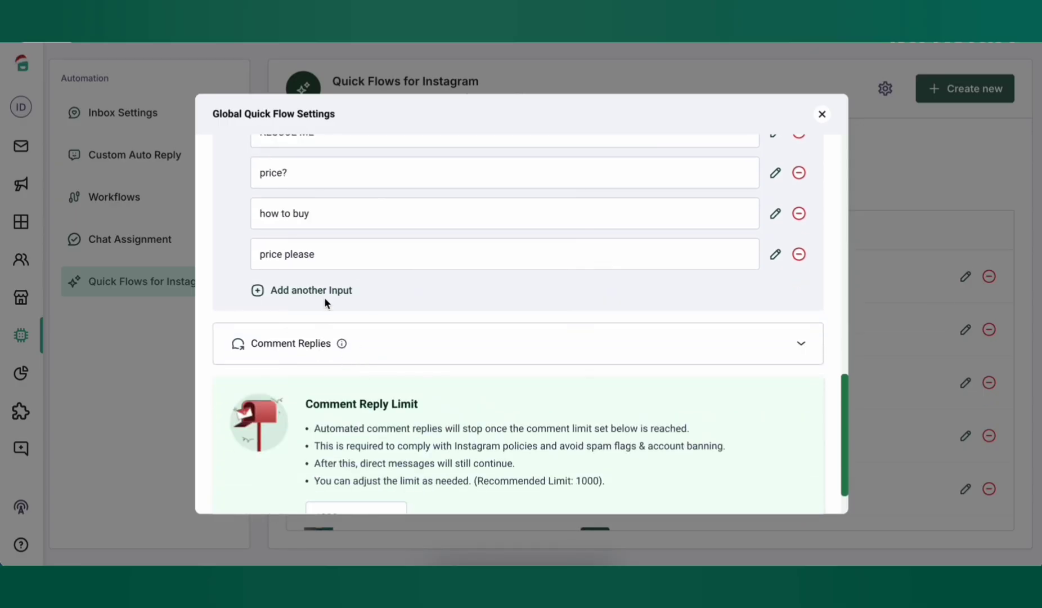
Expand Comment Replies and review each of the five prepared replies
left_click(312, 343)
scroll(391, 300, "up", 5)
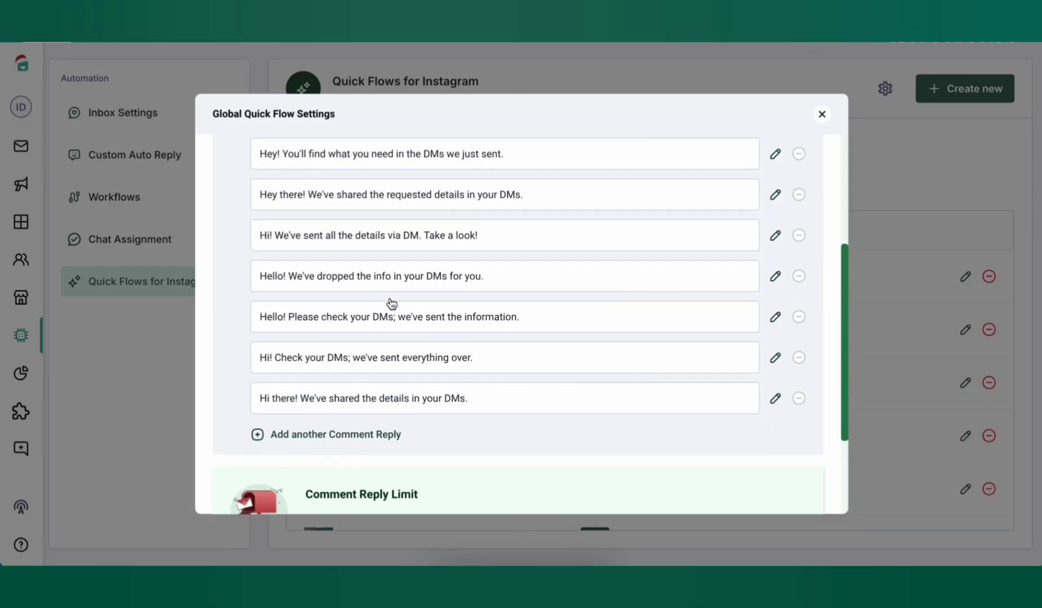
scroll(389, 297, "down", 3)
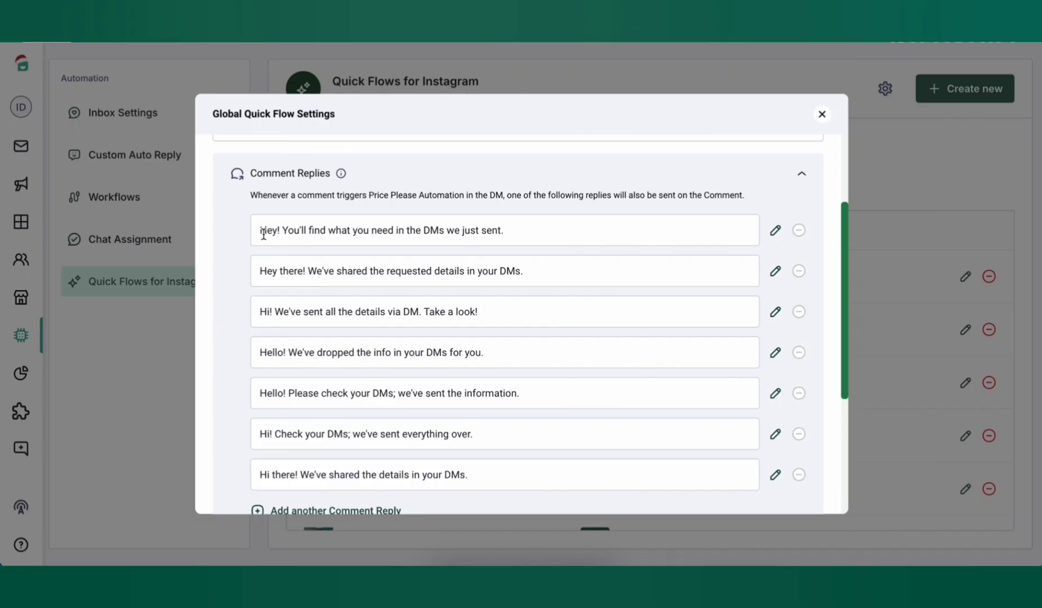
left_click_drag(260, 230, 488, 227)
left_click(271, 269)
left_click(273, 311)
left_click_drag(259, 352, 456, 350)
left_click(455, 351)
left_click_drag(260, 392, 525, 400)
scroll(409, 366, "down", 2)
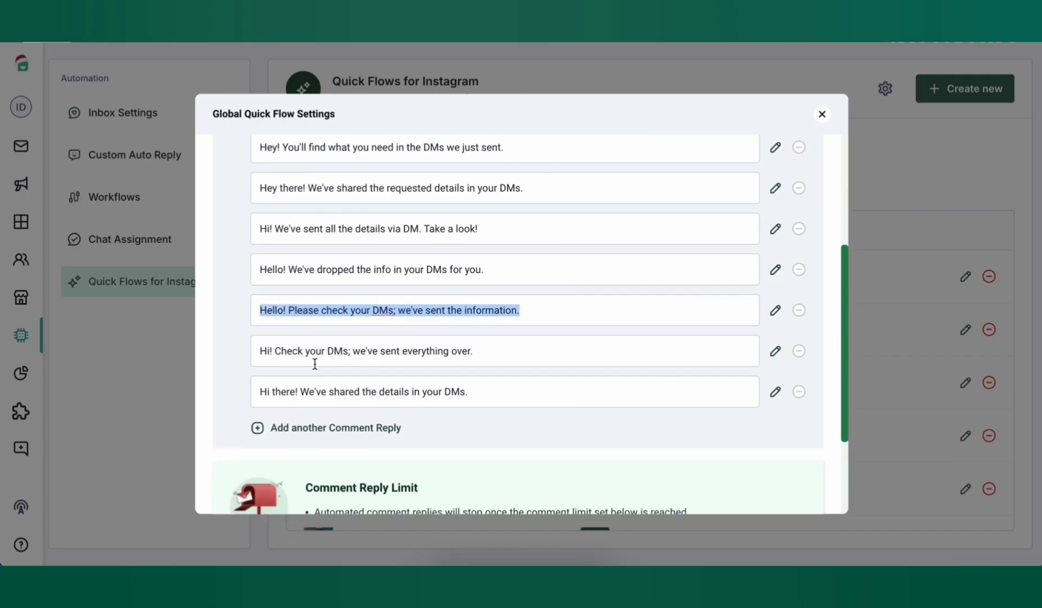
left_click(439, 357)
scroll(454, 344, "up", 5)
Re-open the trigger Inputs list, adding and then dismissing an empty input row
left_click(354, 251)
scroll(404, 268, "down", 10)
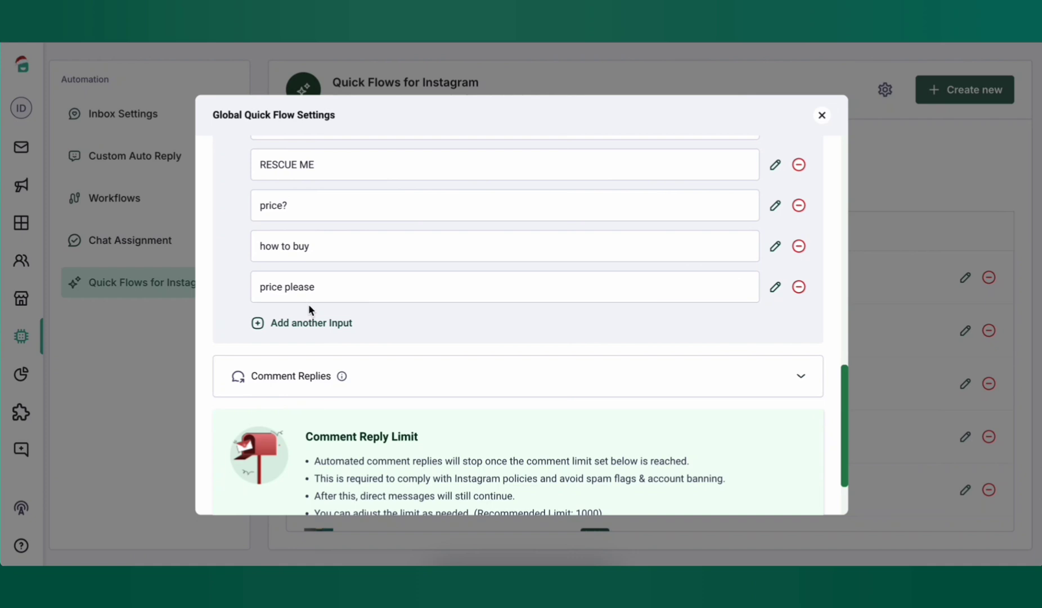
left_click(313, 325)
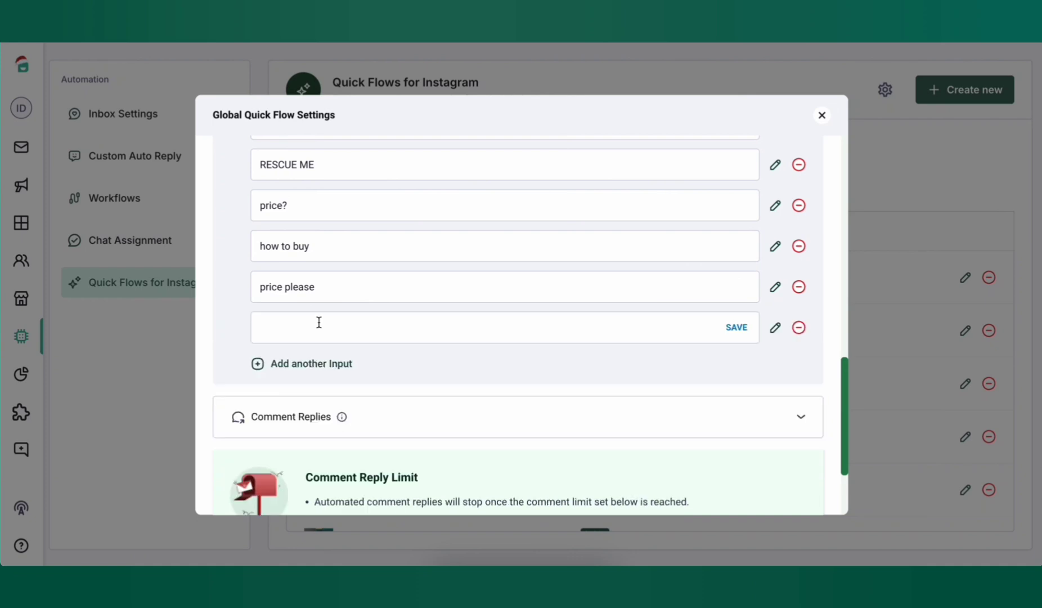
left_click(736, 327)
scroll(490, 318, "down", 2)
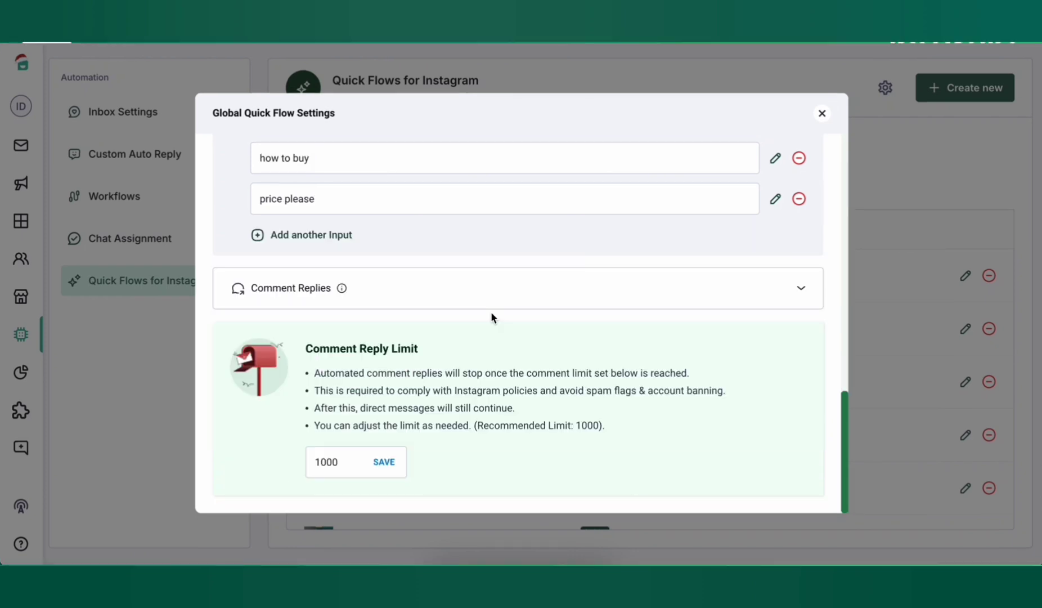
Check the Comment Reply Limit of 1000 and close the global settings
left_click_drag(304, 346, 419, 348)
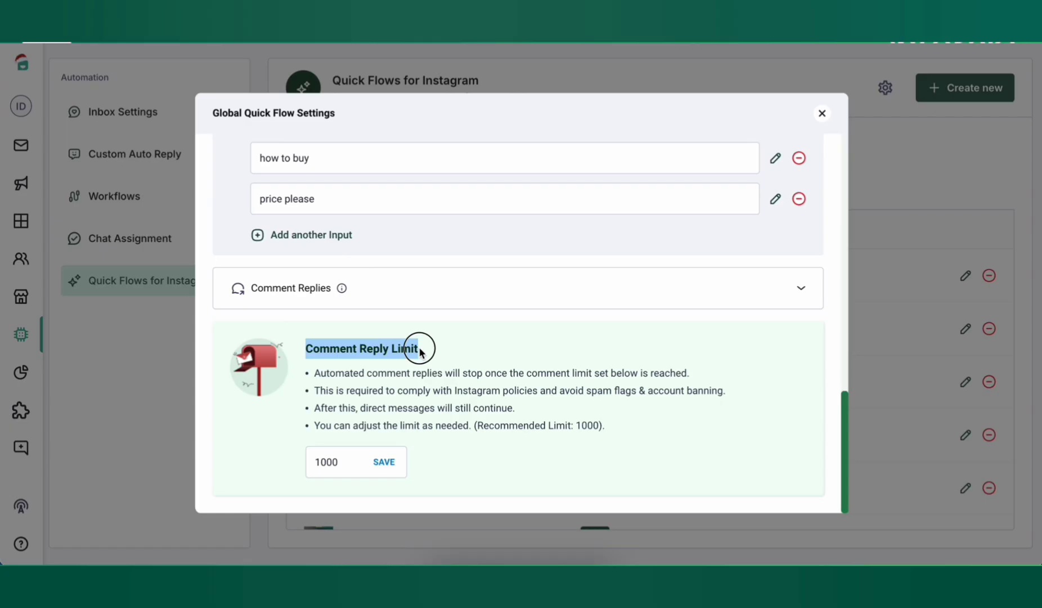
left_click(350, 381)
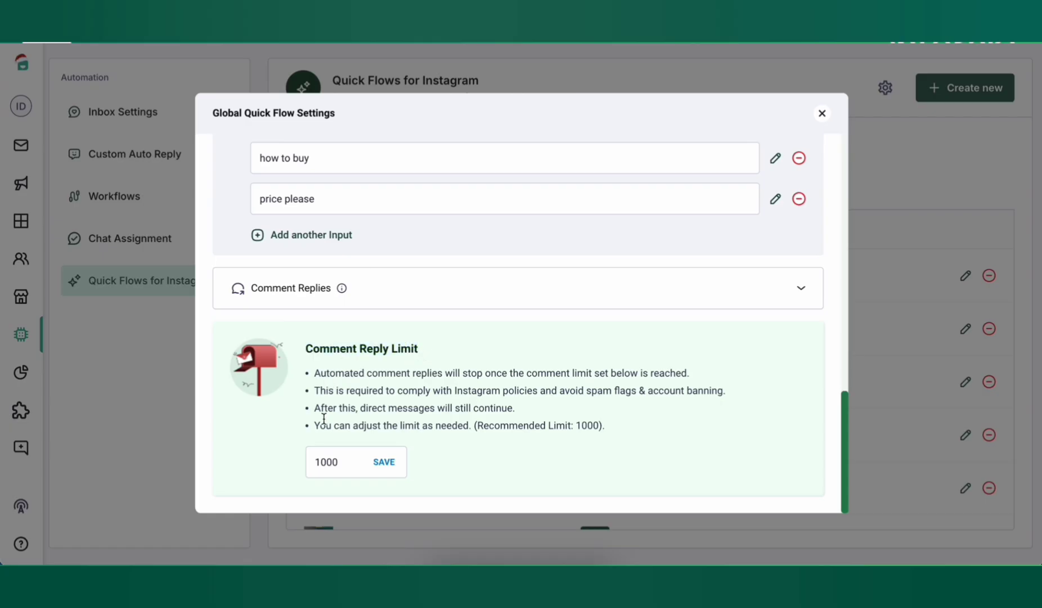
left_click(322, 463)
key("Escape")
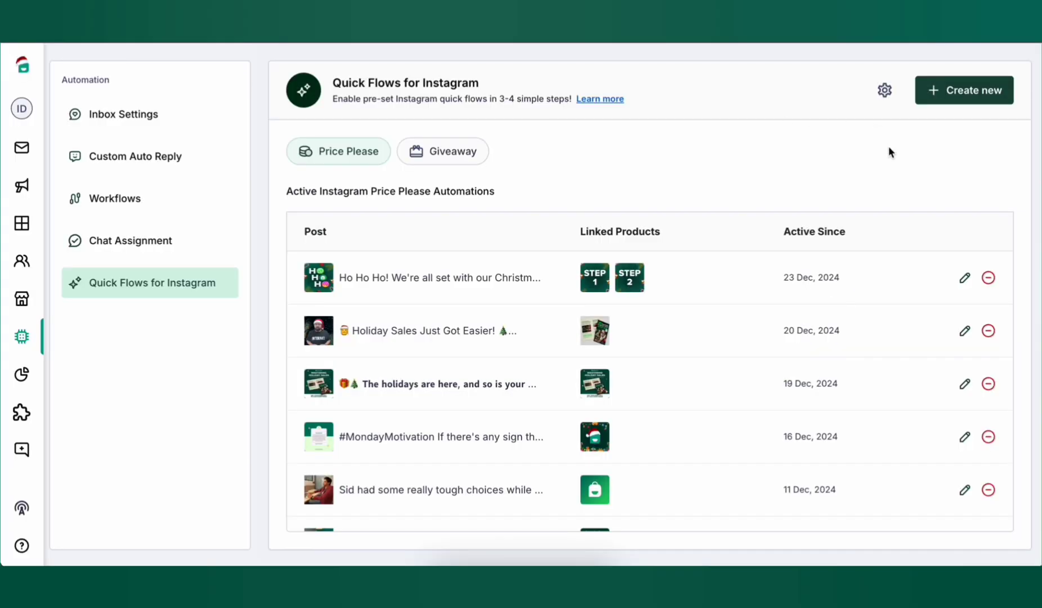
Create a new Price Please Automation and select the Season's Greetings post for it
left_click(949, 89)
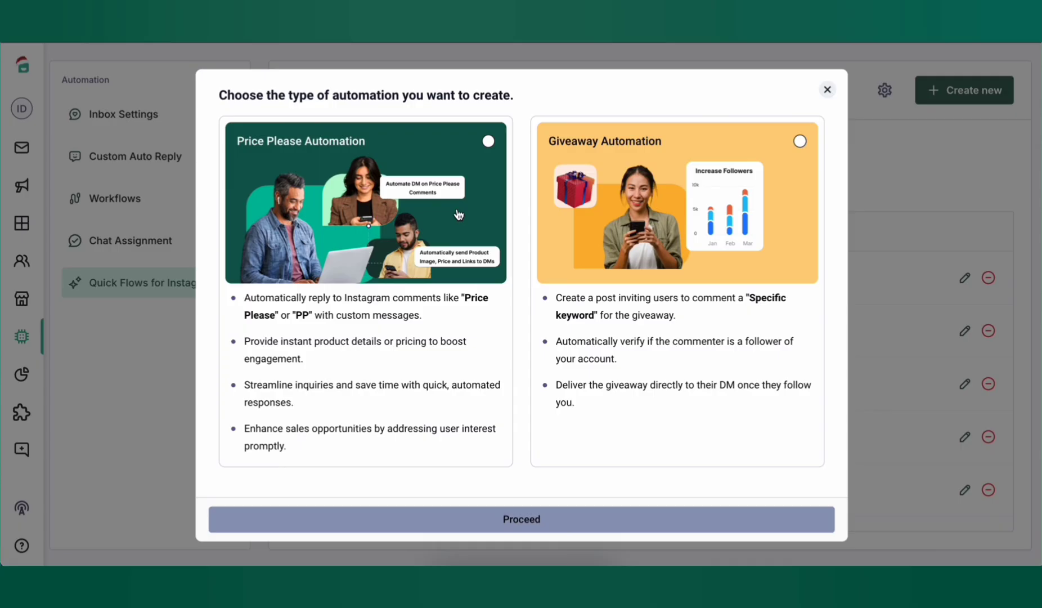
left_click(487, 142)
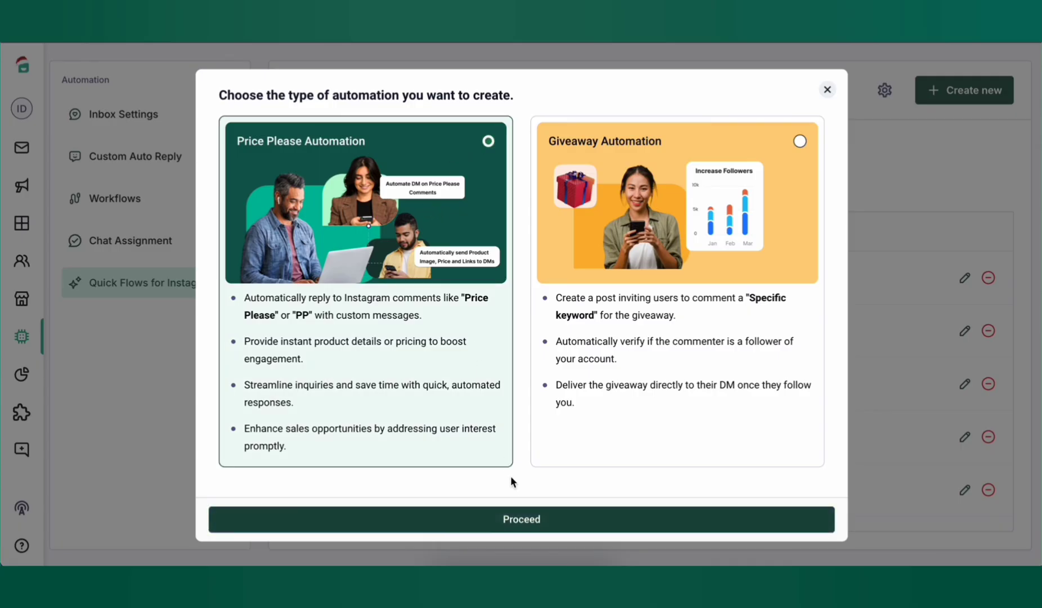
left_click(519, 519)
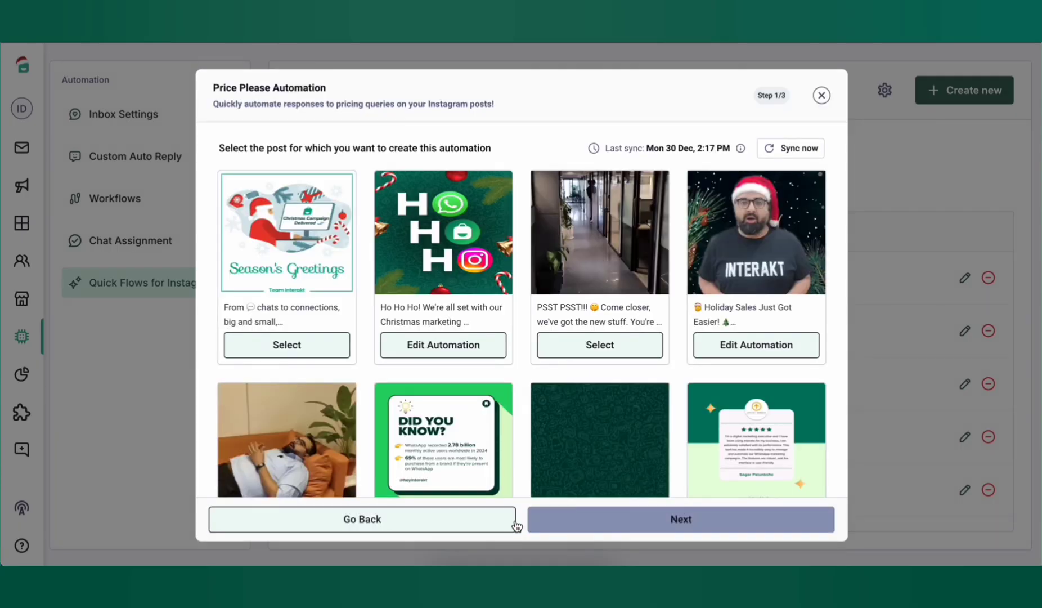
scroll(672, 247, "down", 3)
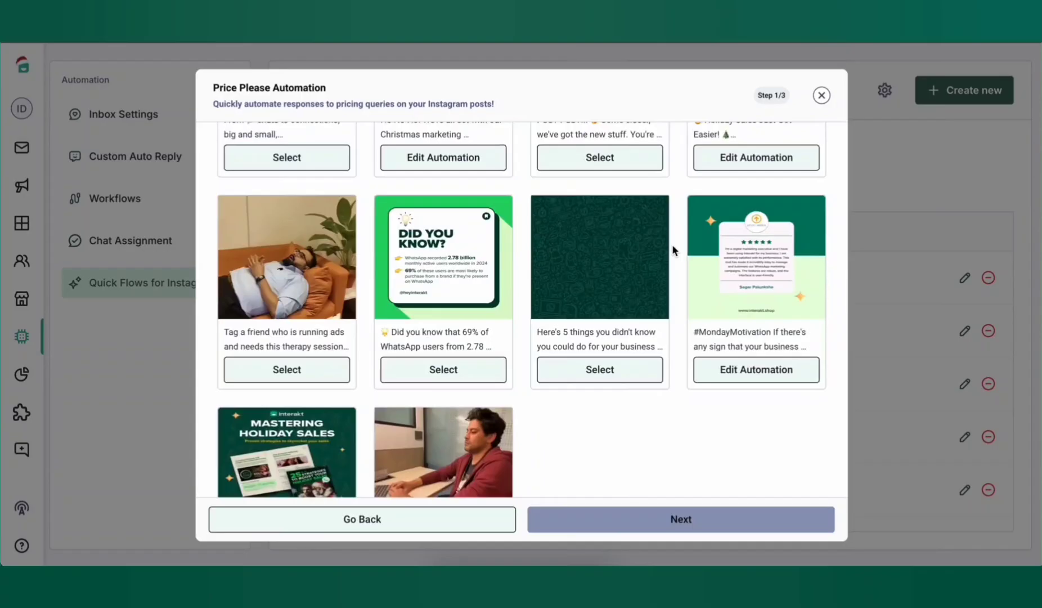
scroll(672, 245, "down", 2)
scroll(672, 245, "up", 5)
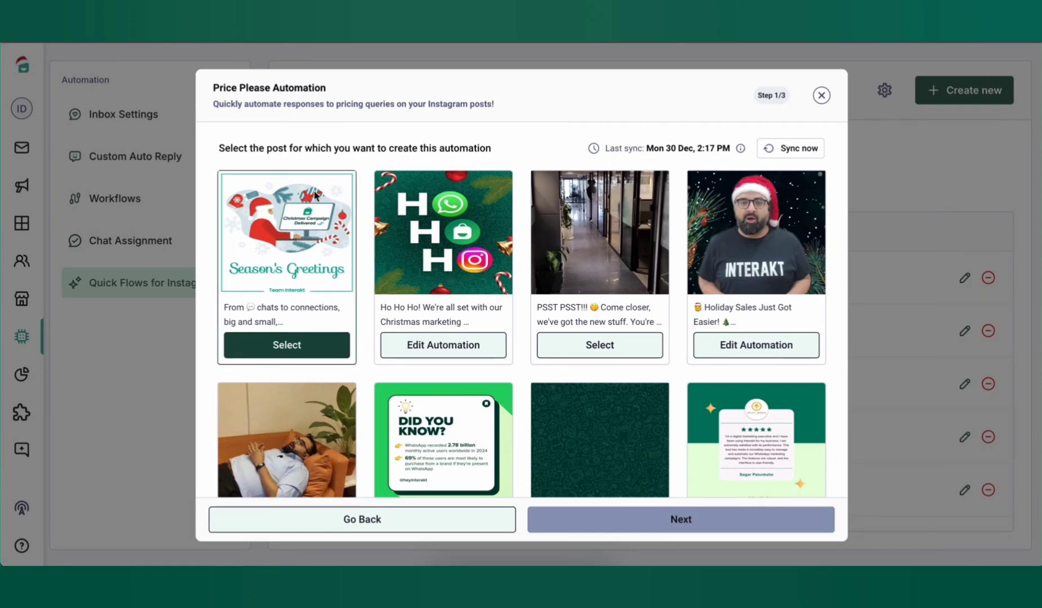
left_click(273, 345)
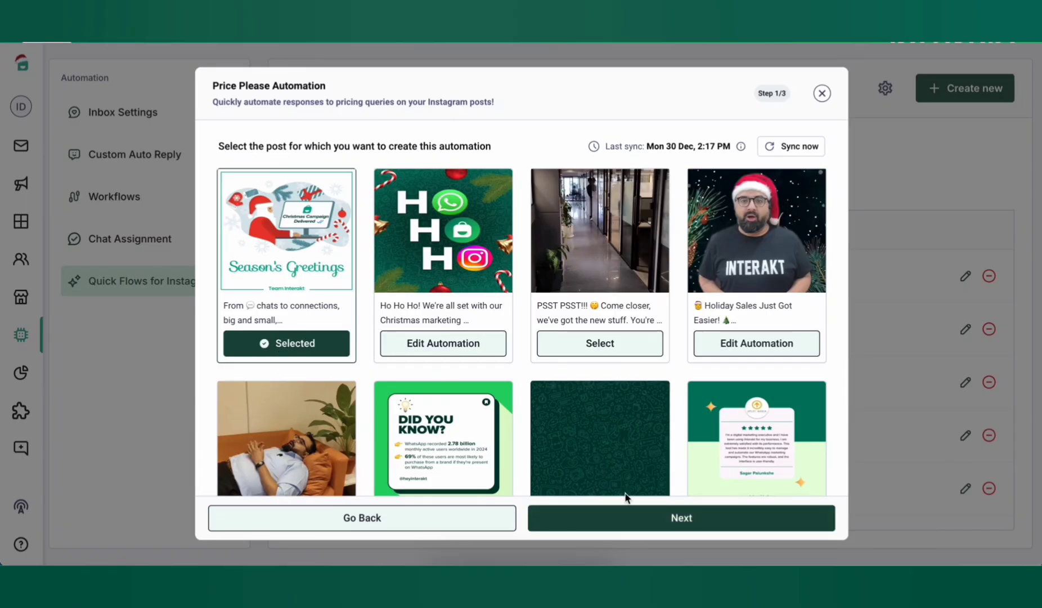
Add the first product 'Interakt for Instagram Automation' with an image, price and interakt.shop URL
left_click(638, 520)
left_click(273, 215)
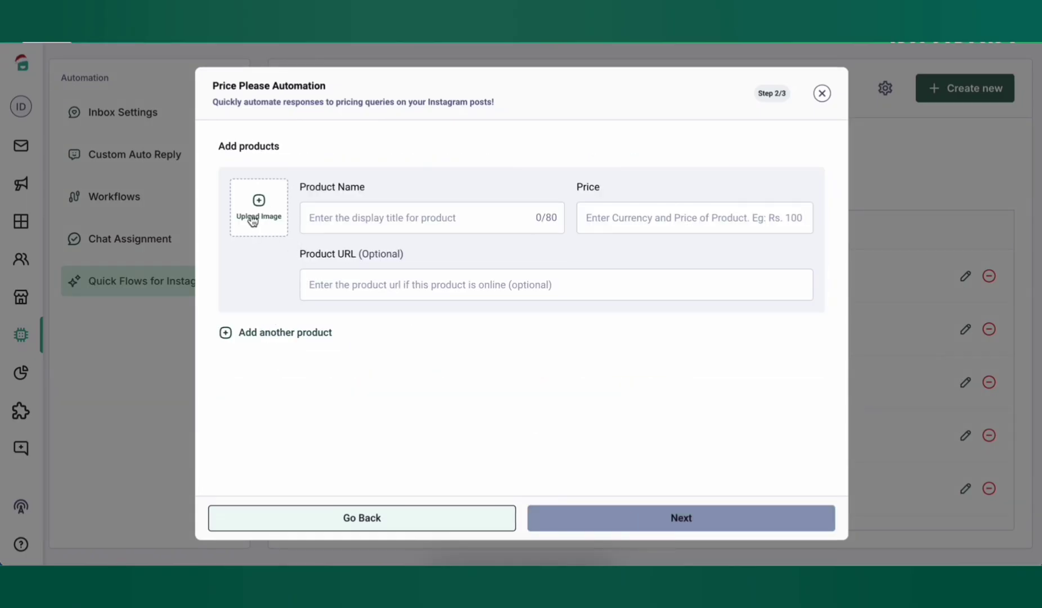
left_click(359, 218)
type("Interakt")
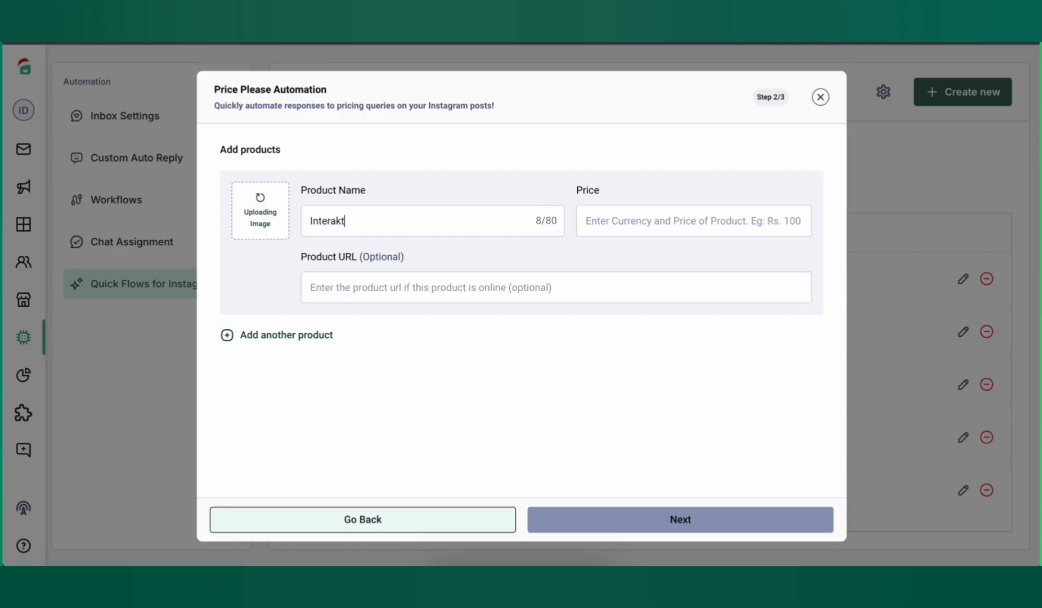
type(" for I")
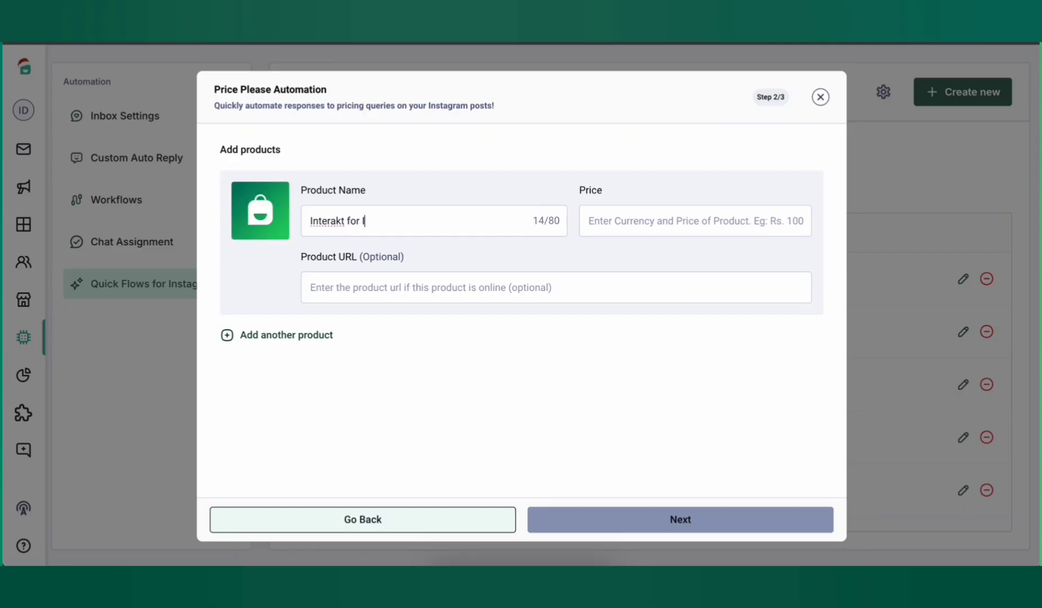
type("nstagram Automation")
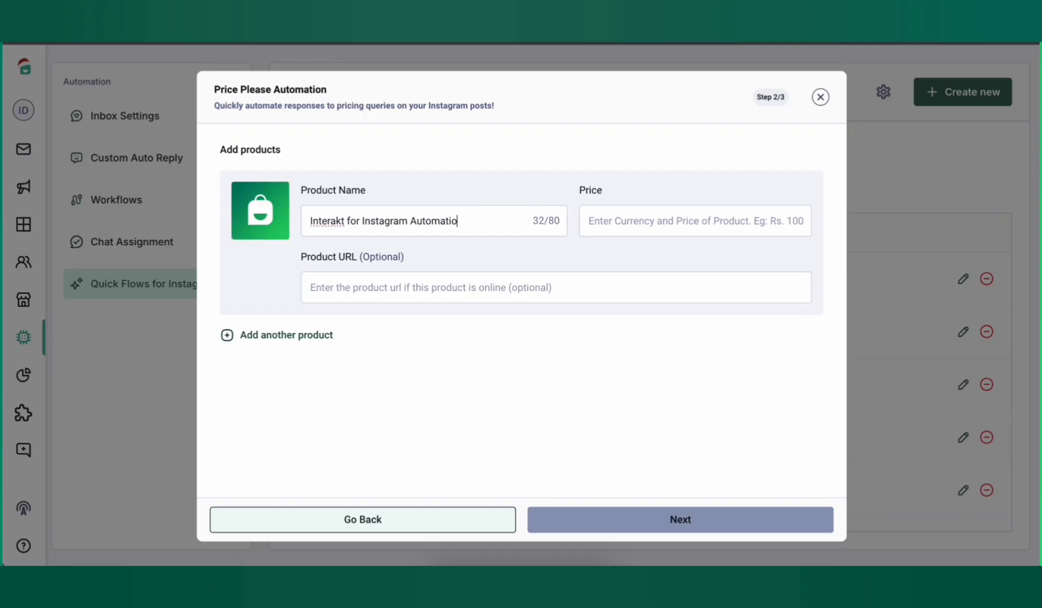
left_click(588, 220)
type("999")
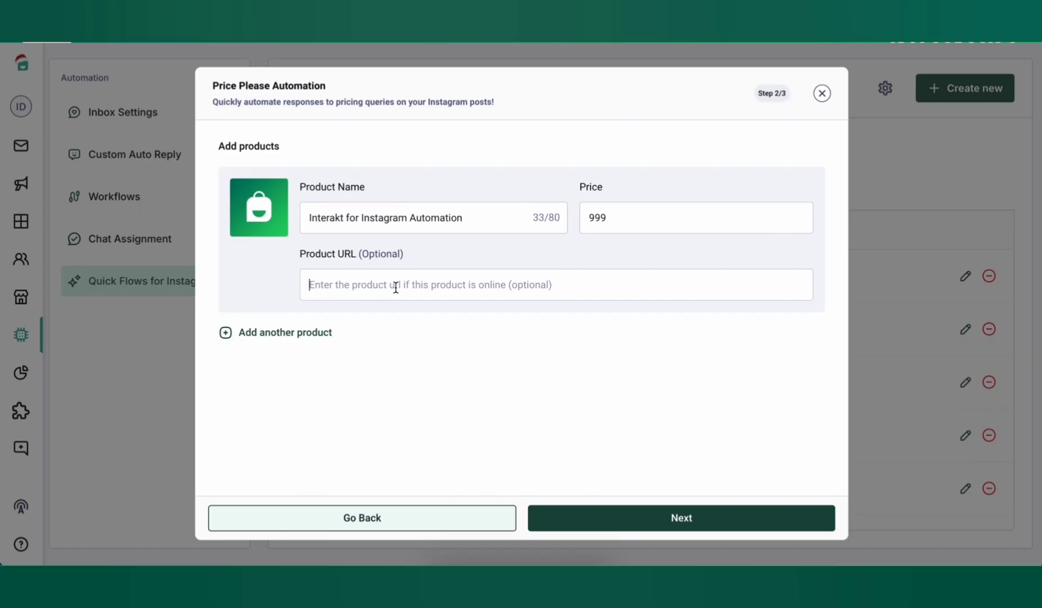
left_click(395, 285)
type("www.interakt.shop")
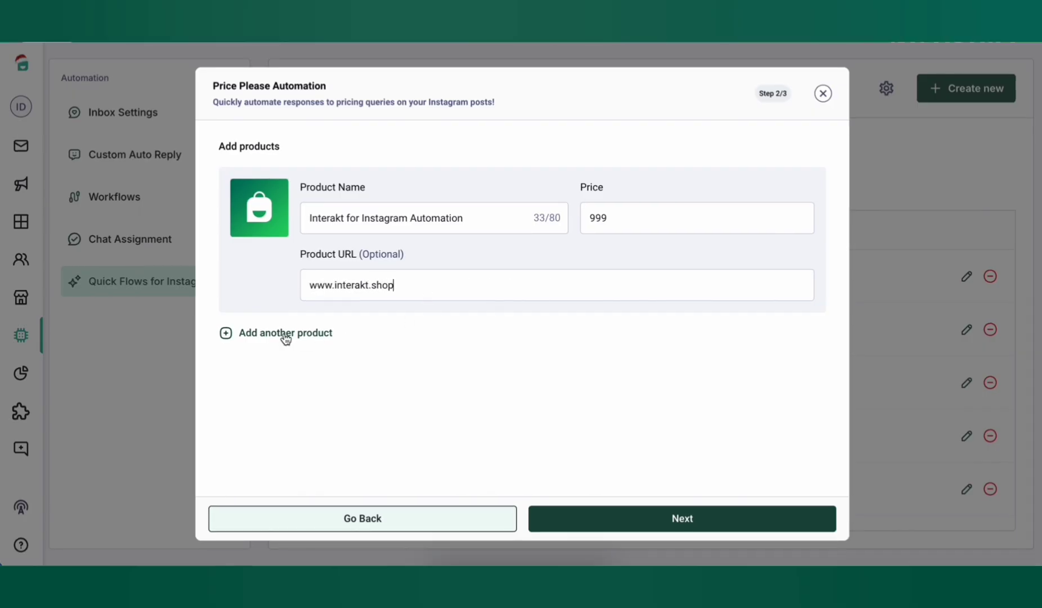
left_click(283, 334)
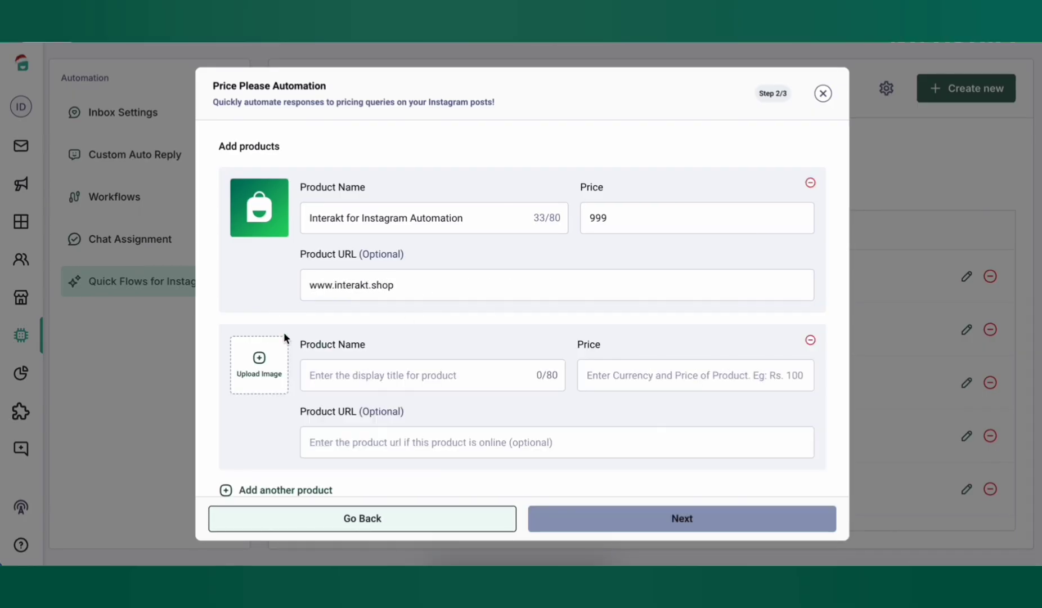
left_click(268, 370)
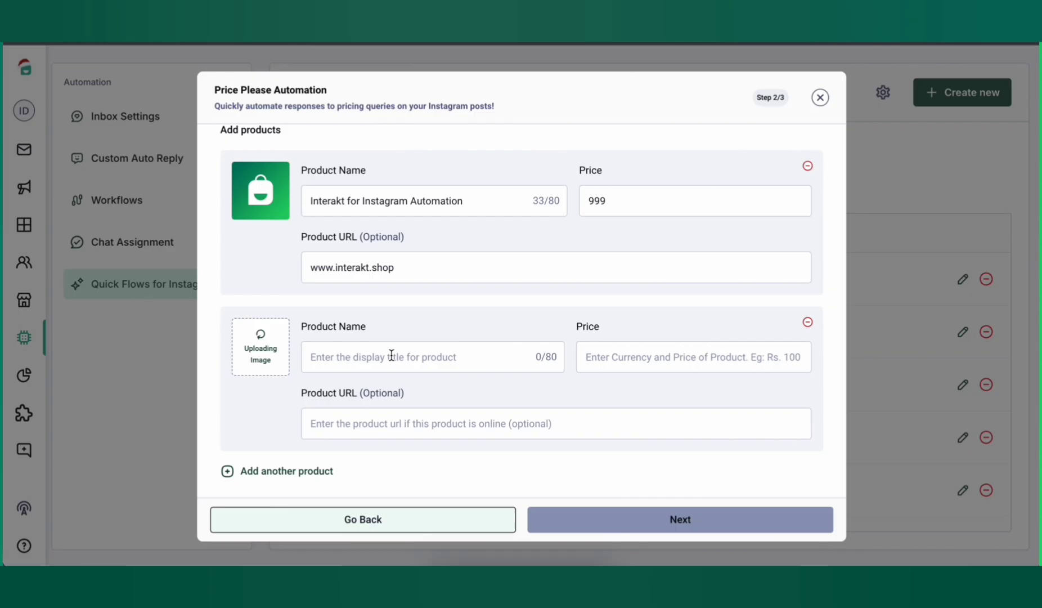
left_click(391, 355)
type("Interakt for W")
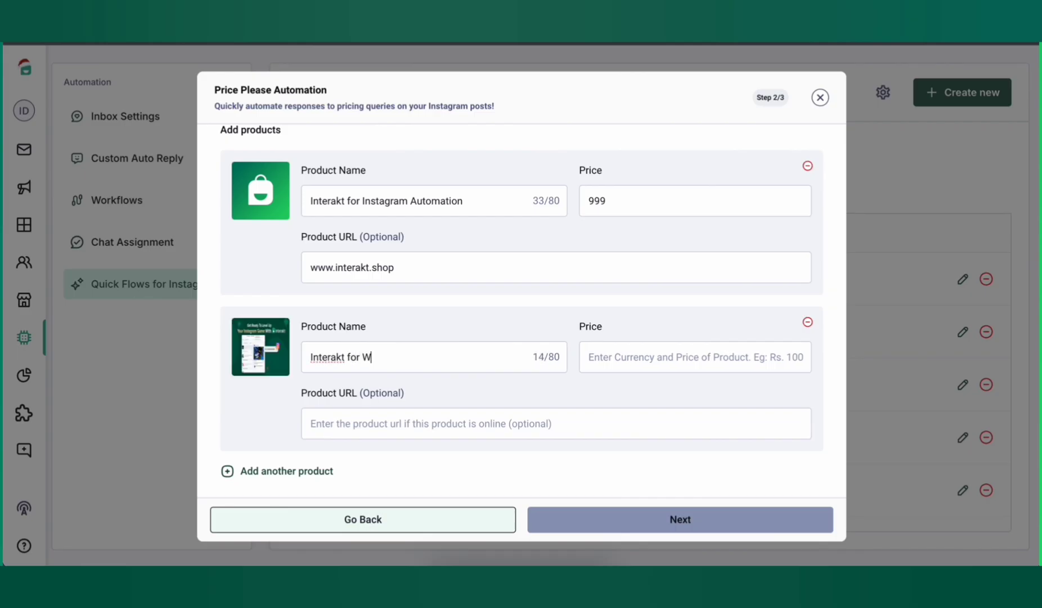
type("hatsApp Automation")
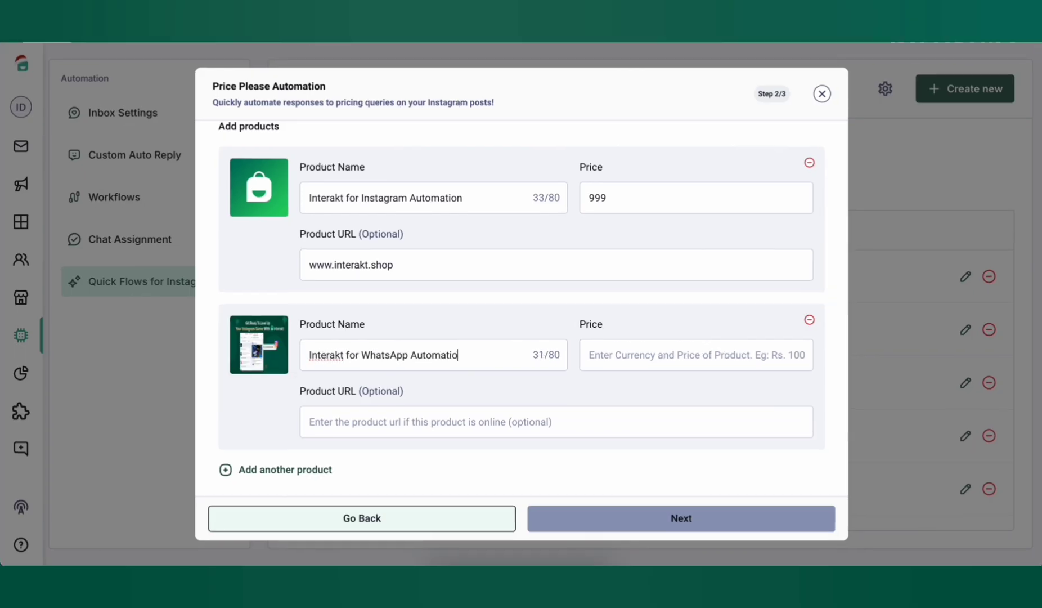
left_click(696, 357)
type("999")
key("Tab")
type("www.interakt.shop/whatsapp")
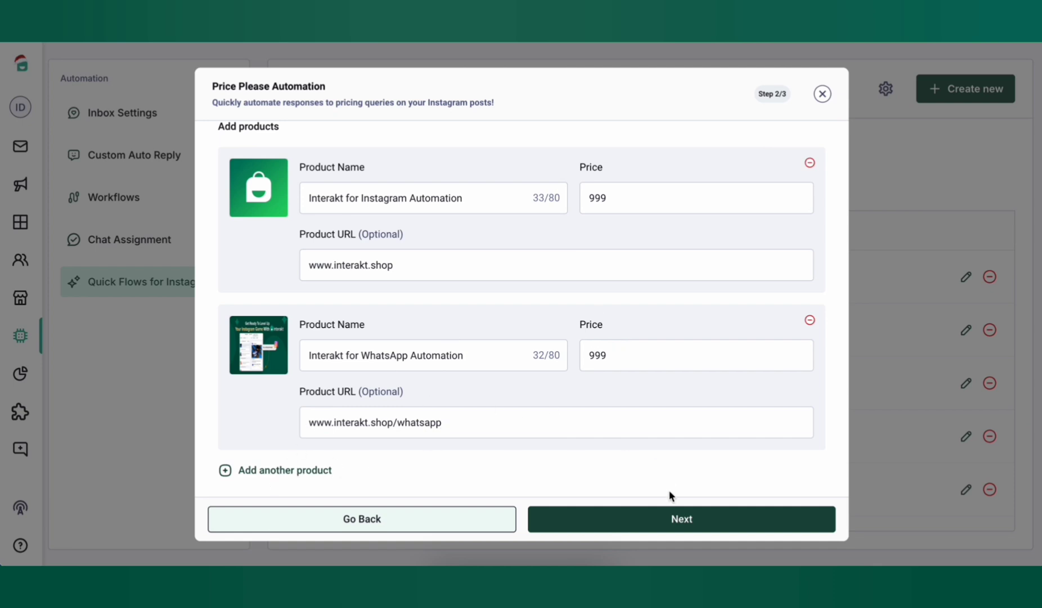
Activate the Price Please automation and dismiss the live confirmation
left_click(672, 520)
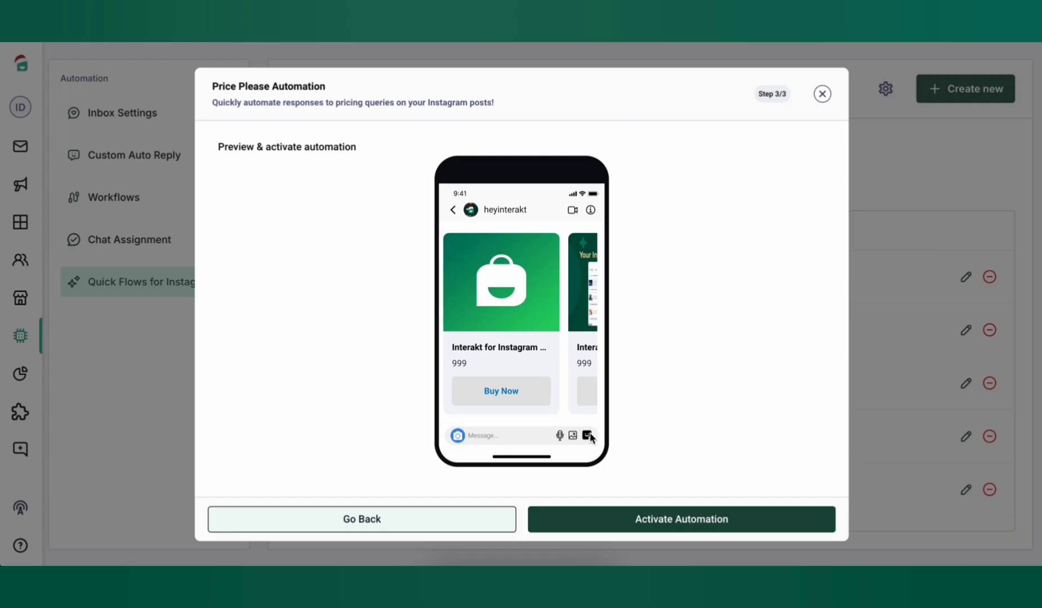
left_click(658, 526)
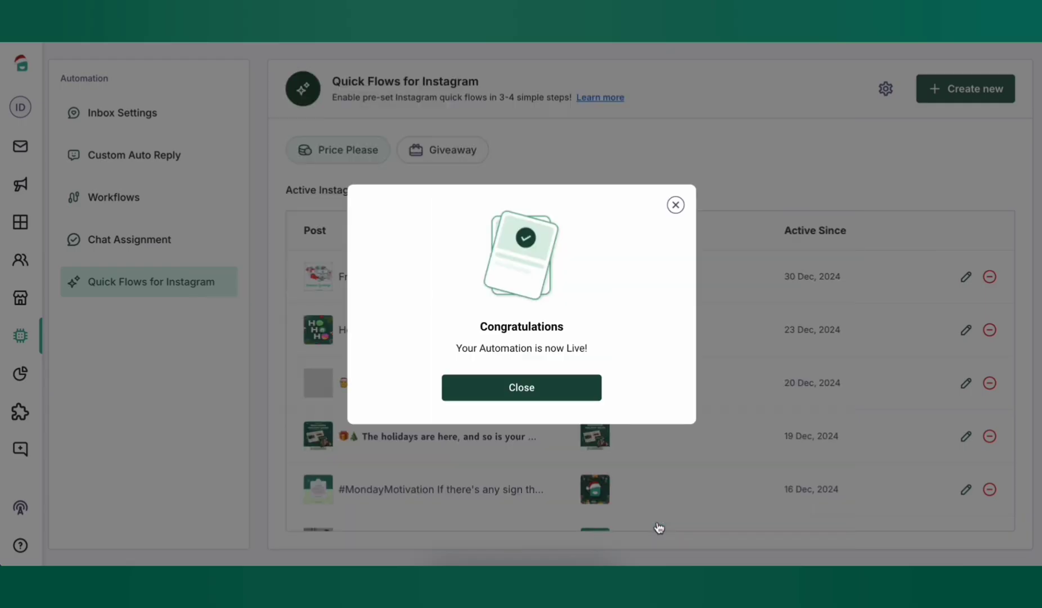
left_click(525, 392)
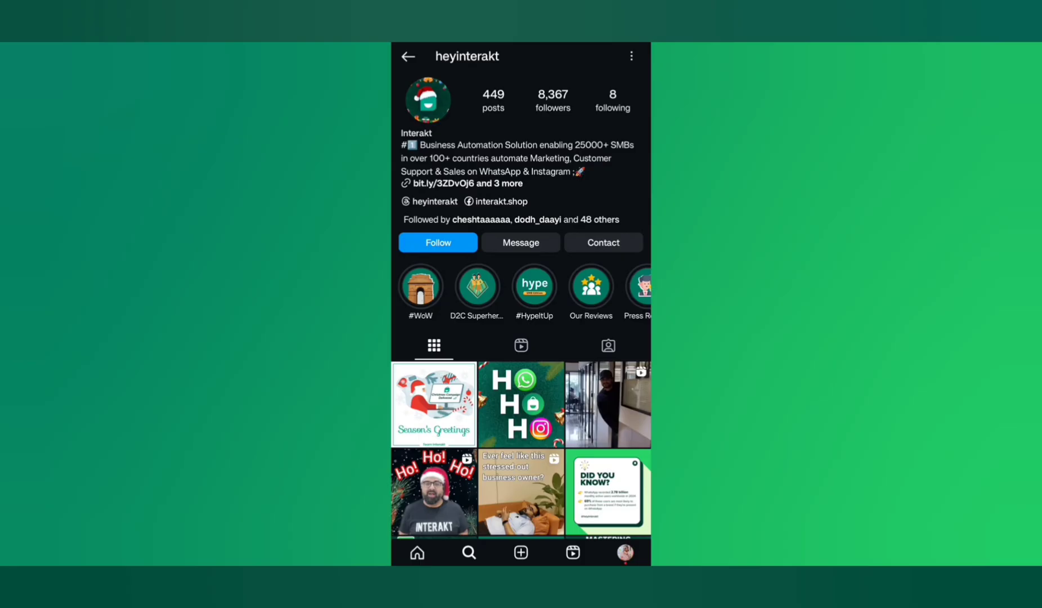
Comment 'Price' on the Season's Greetings post
left_click(434, 404)
left_click(442, 379)
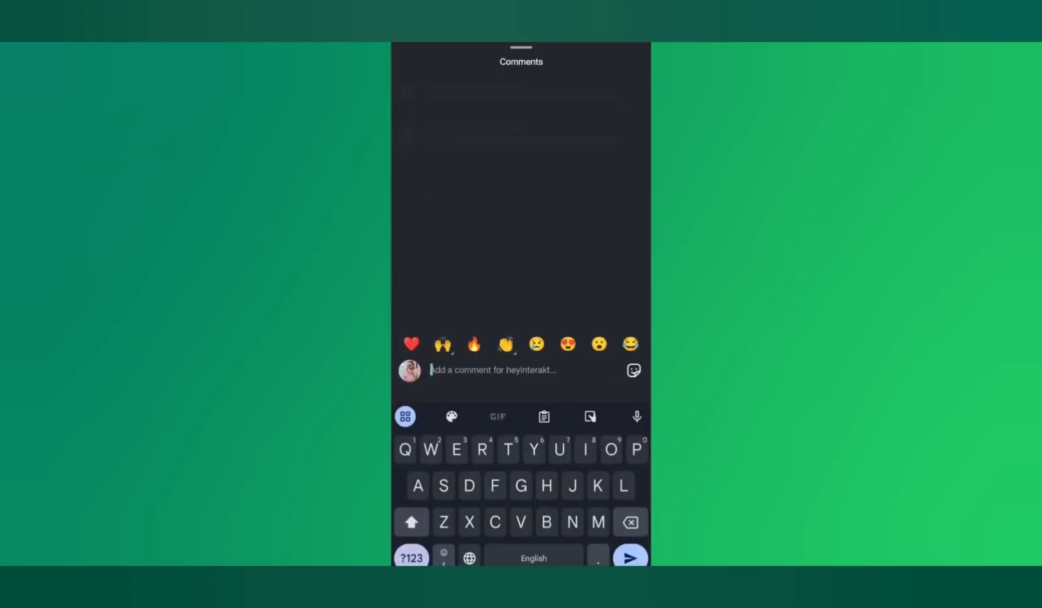
type("Price")
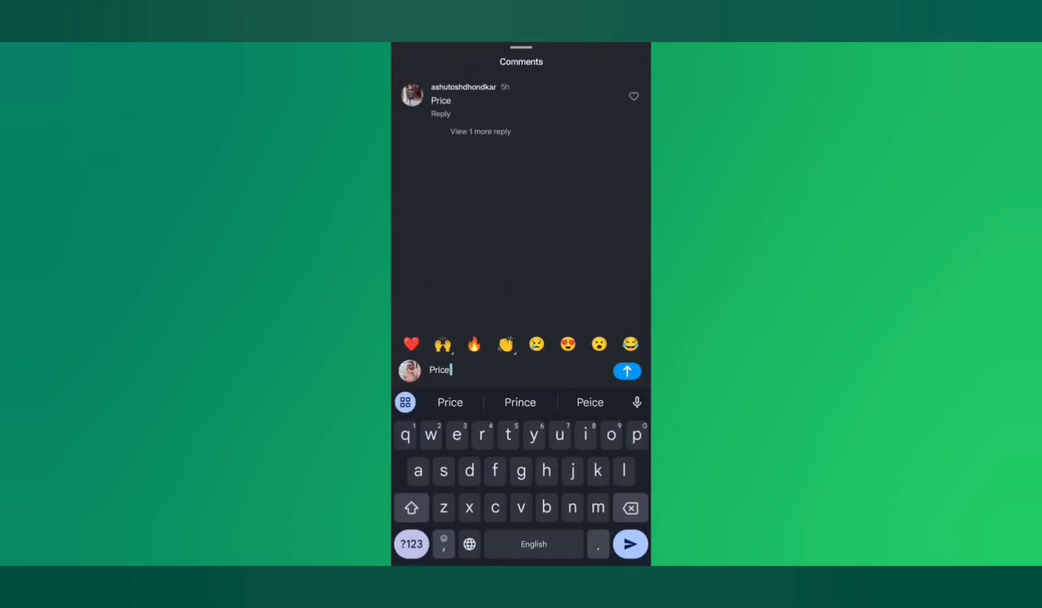
left_click(627, 371)
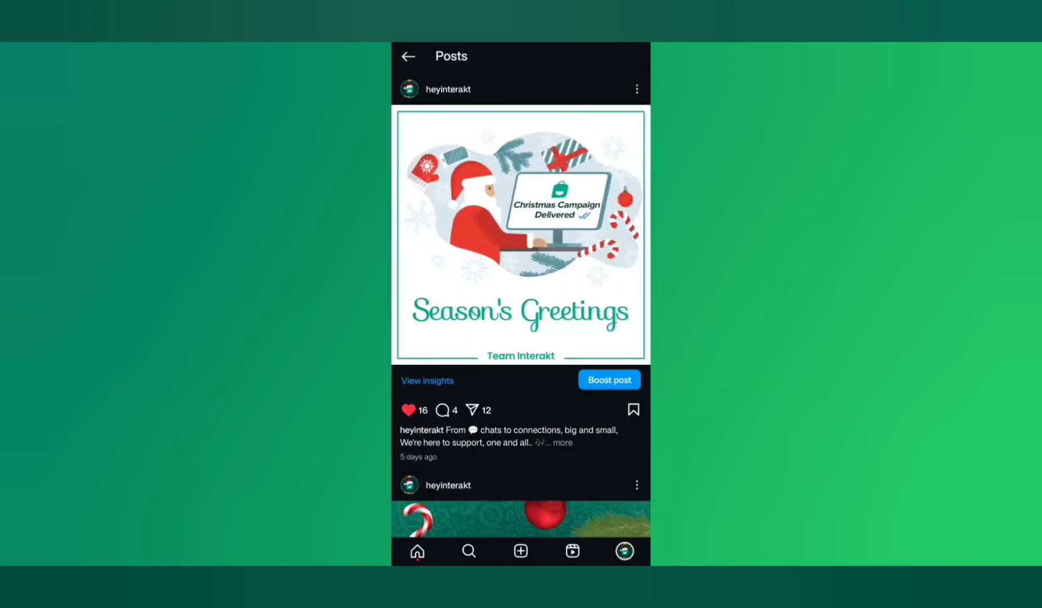
Open the post's comments to see the automated DM-notice reply to 'Price'
left_click(443, 410)
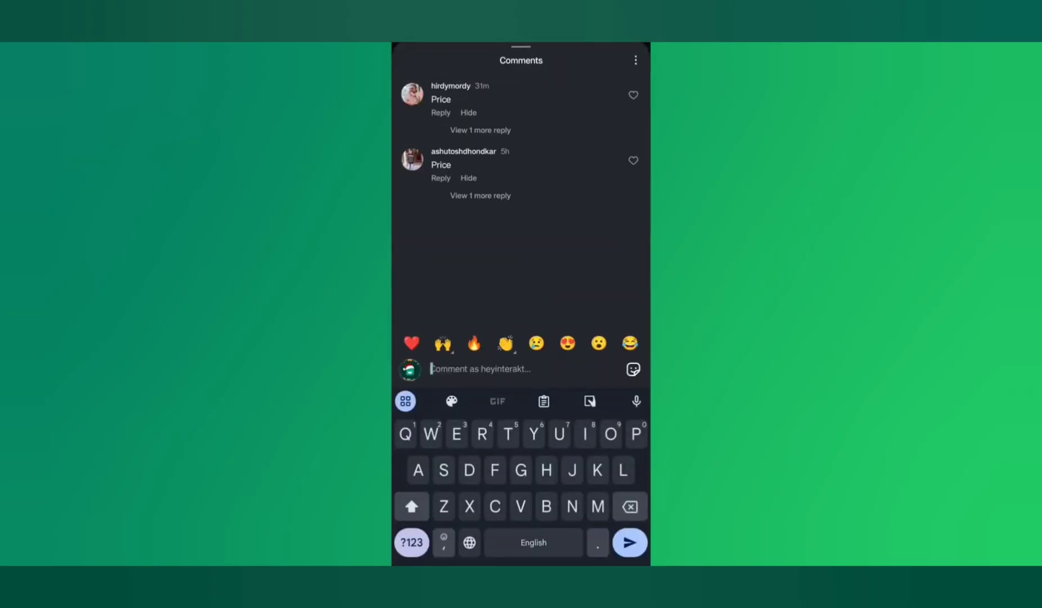
left_click(480, 130)
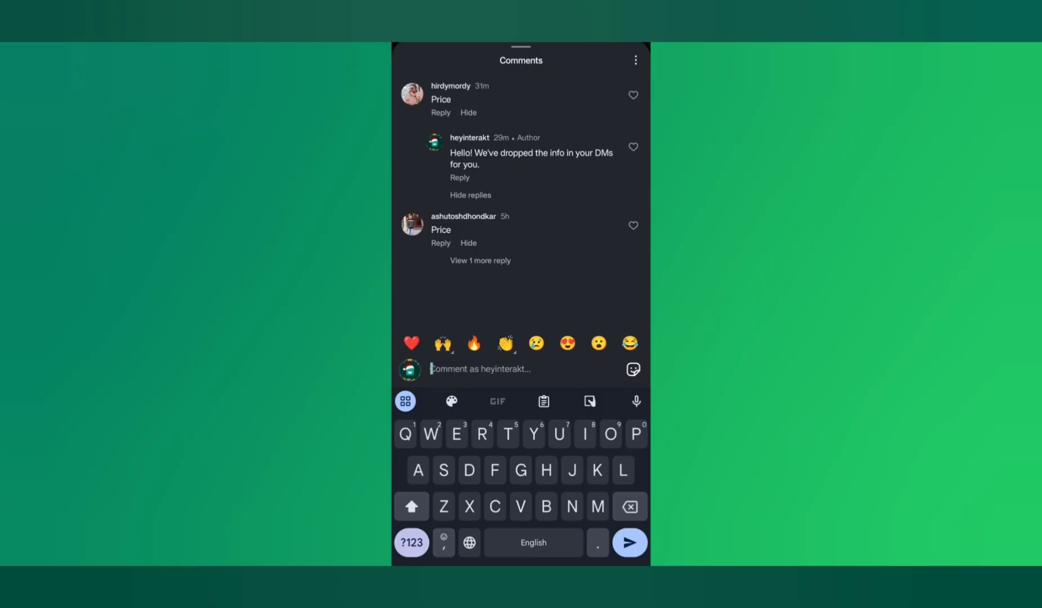
key("Escape")
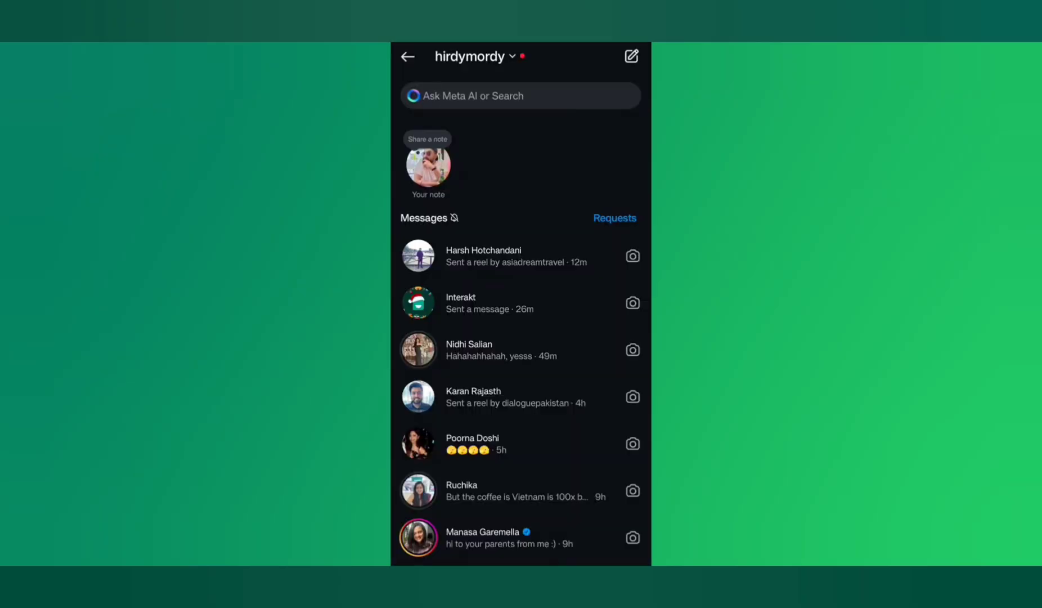
Open the Interakt chat, browse the carousel, and follow Instagram Automation's Buy Now to interakt.shop
left_click(484, 303)
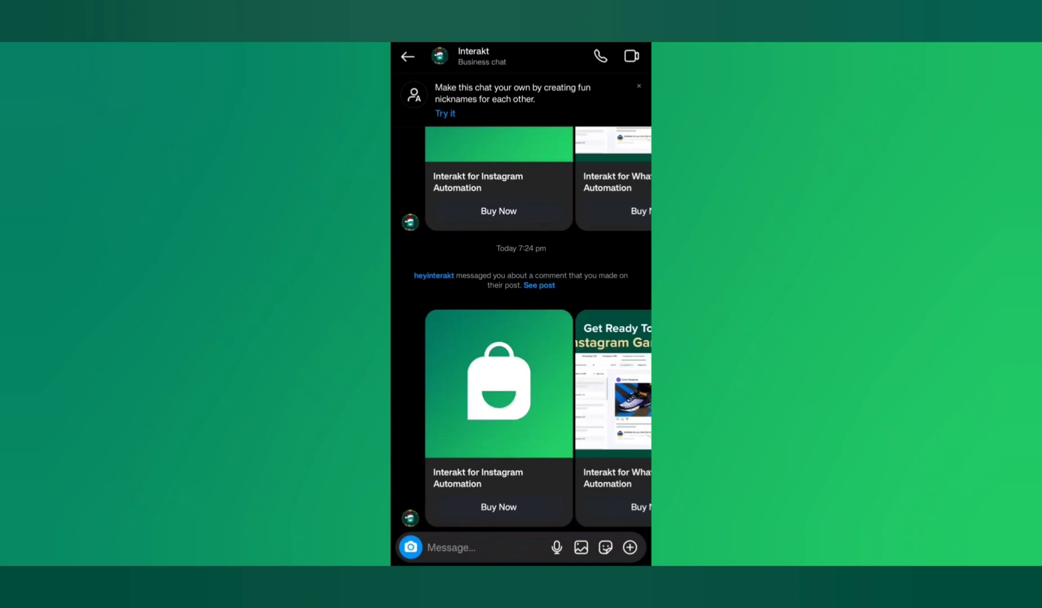
mouse_move(563, 393)
left_mouse_down()
mouse_move(445, 394)
mouse_move(563, 394)
left_mouse_up()
left_click(510, 505)
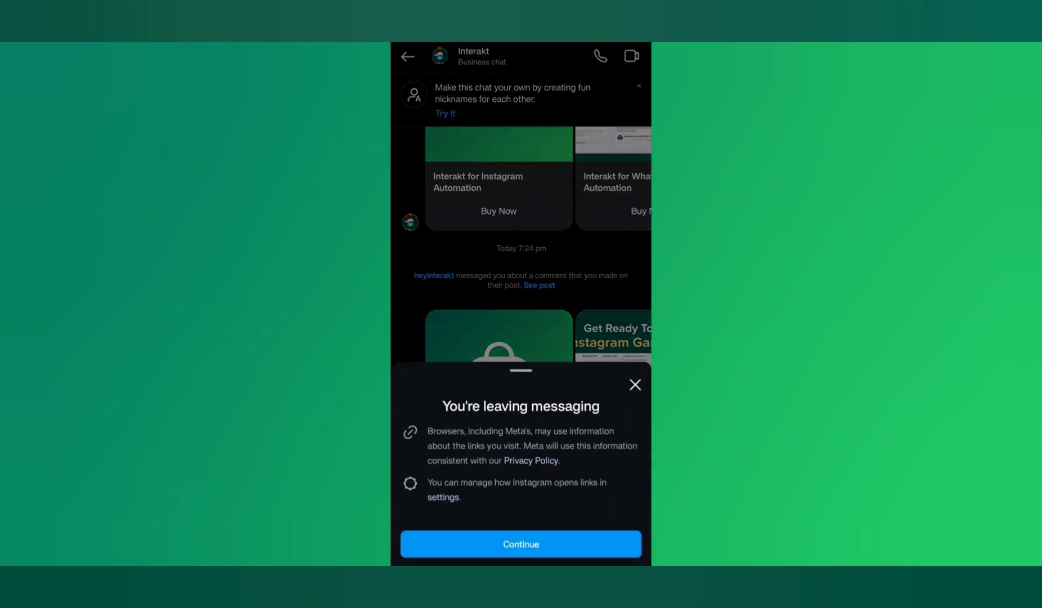
left_click(521, 544)
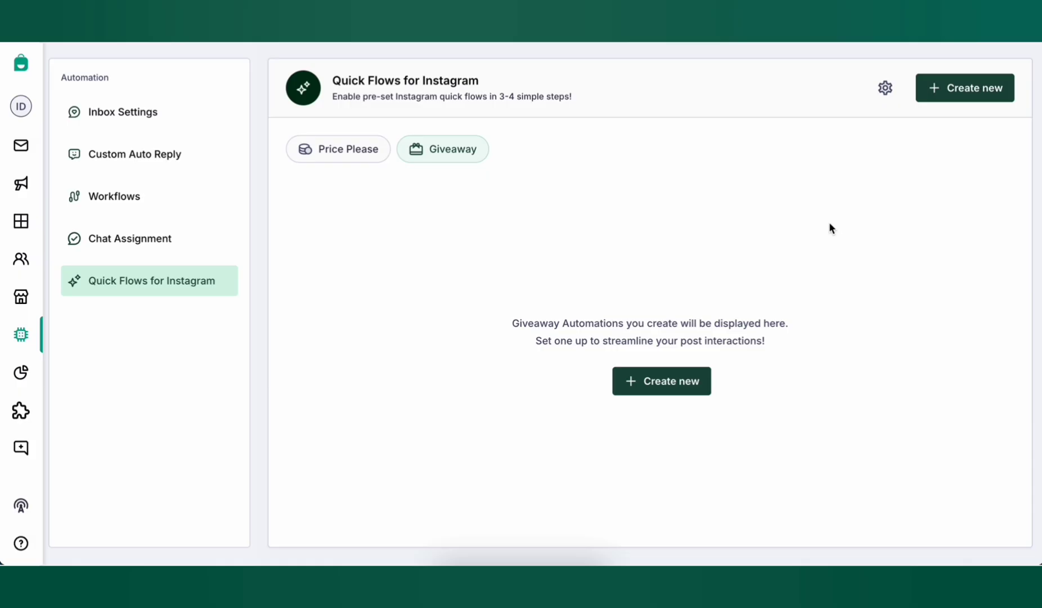
Create a new Giveaway Automation on the DID YOU KNOW post
left_click(957, 82)
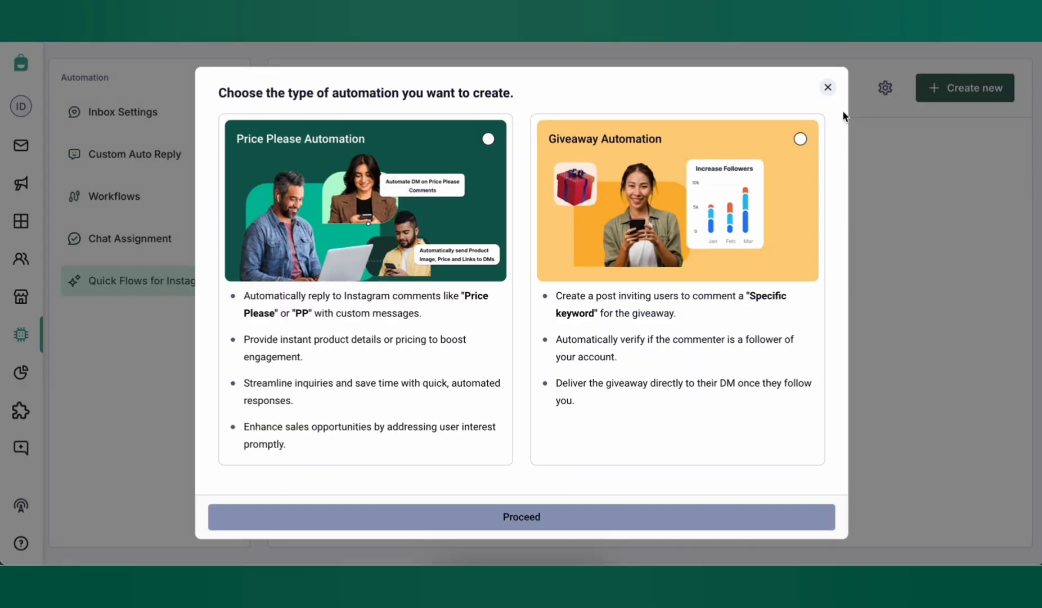
left_click(800, 139)
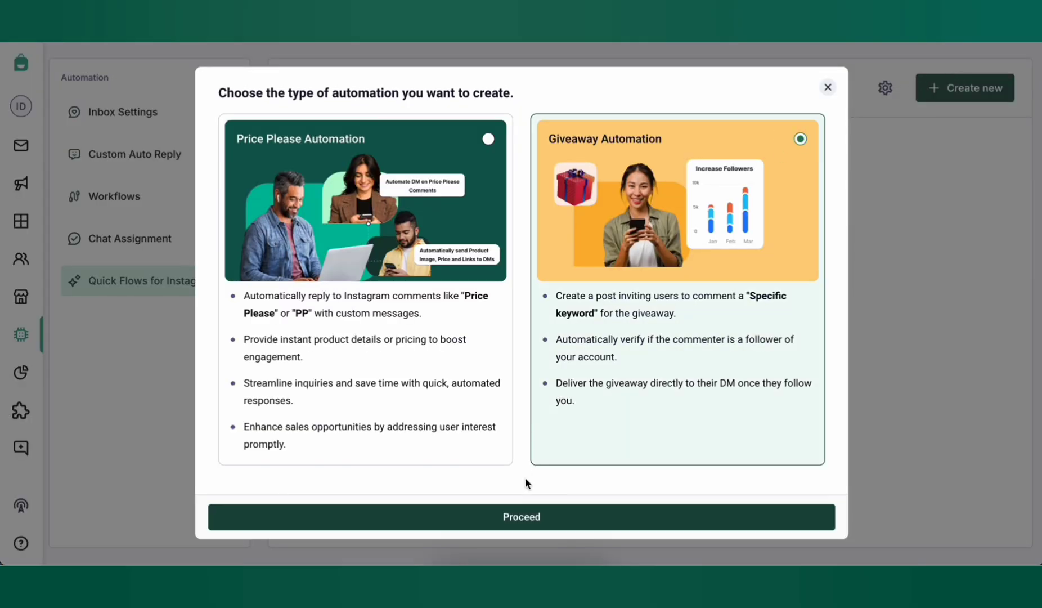
left_click(517, 523)
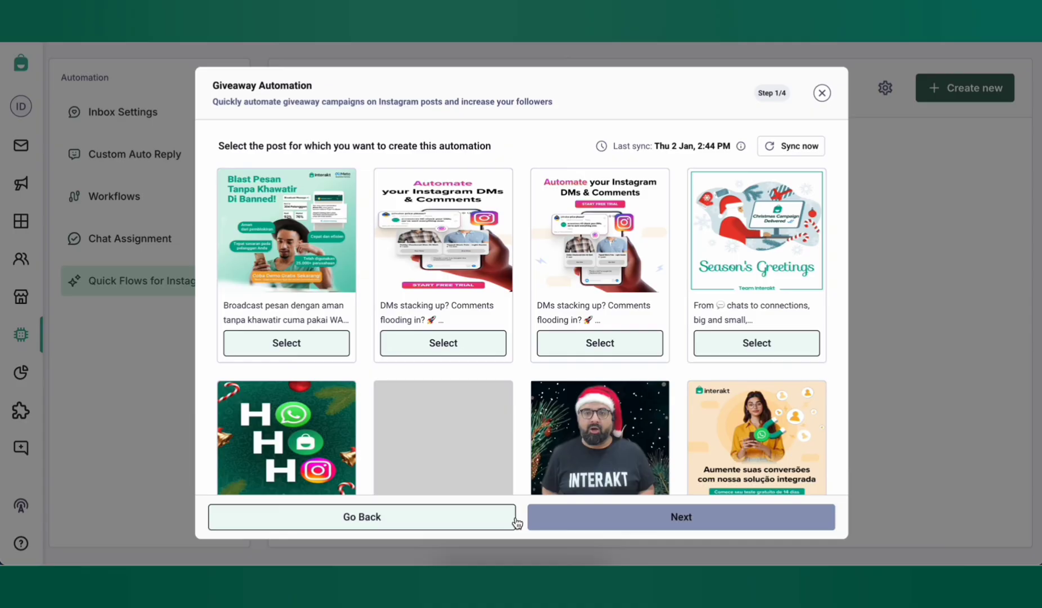
scroll(612, 388, "down", 5)
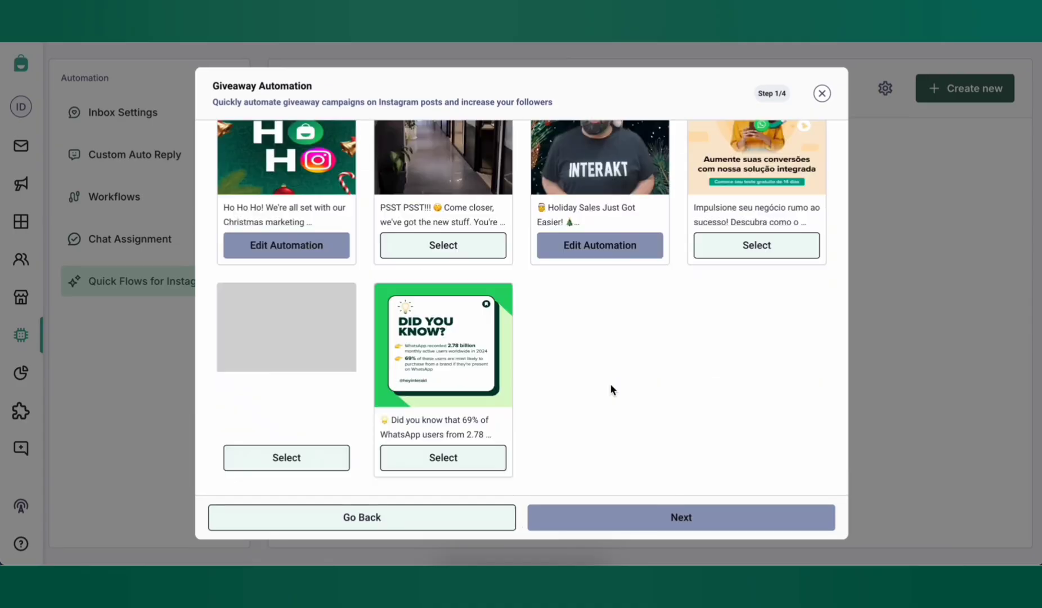
left_click(461, 456)
left_click(630, 519)
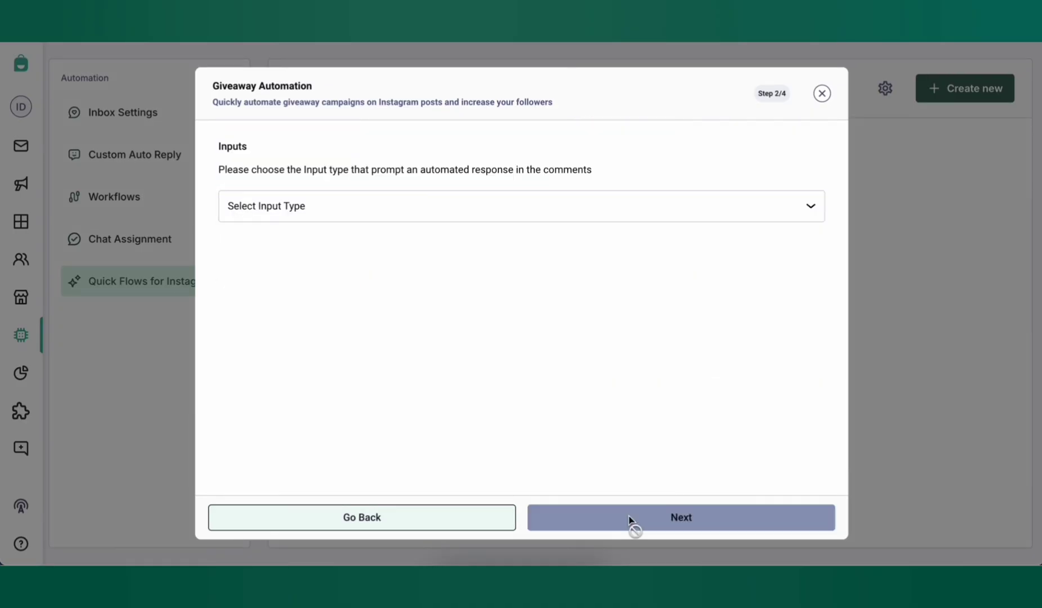
Set a Keywords Specific trigger with the keyword WINNER and advance to the Follow Me card
left_click(448, 219)
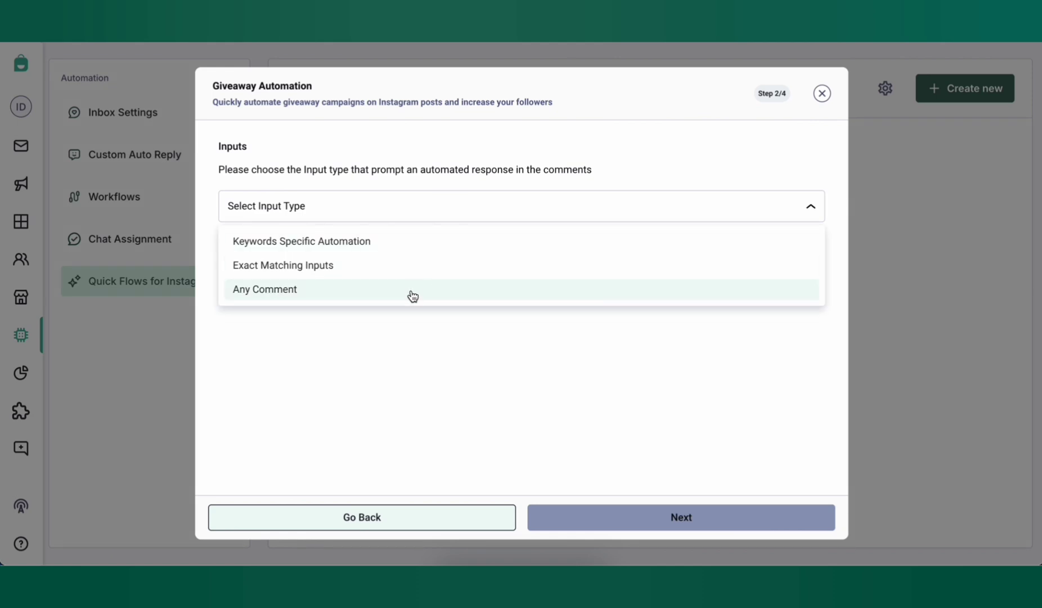
left_click(409, 251)
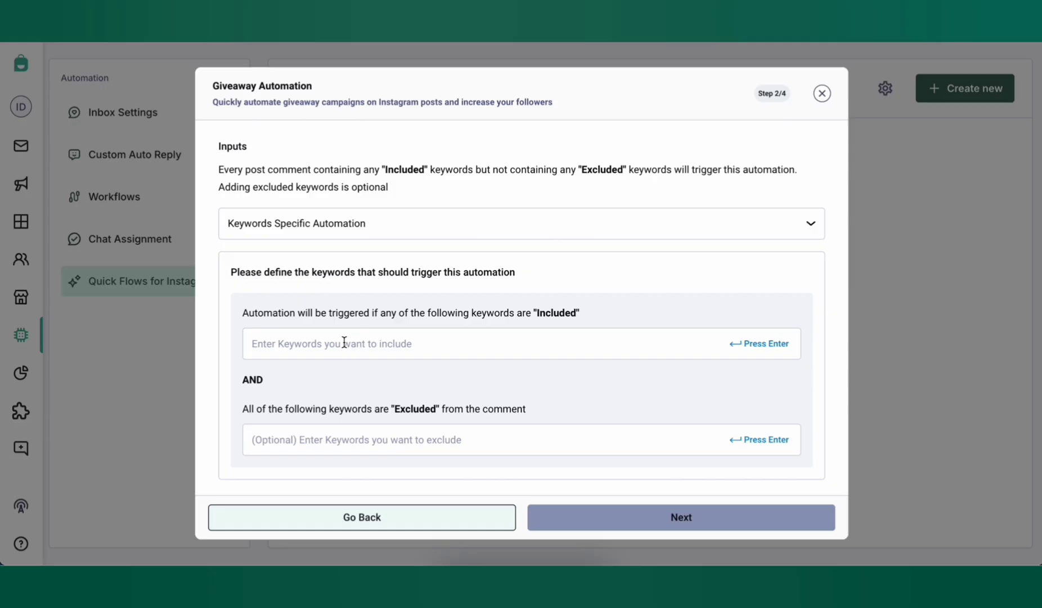
type("WINNER")
key("Return")
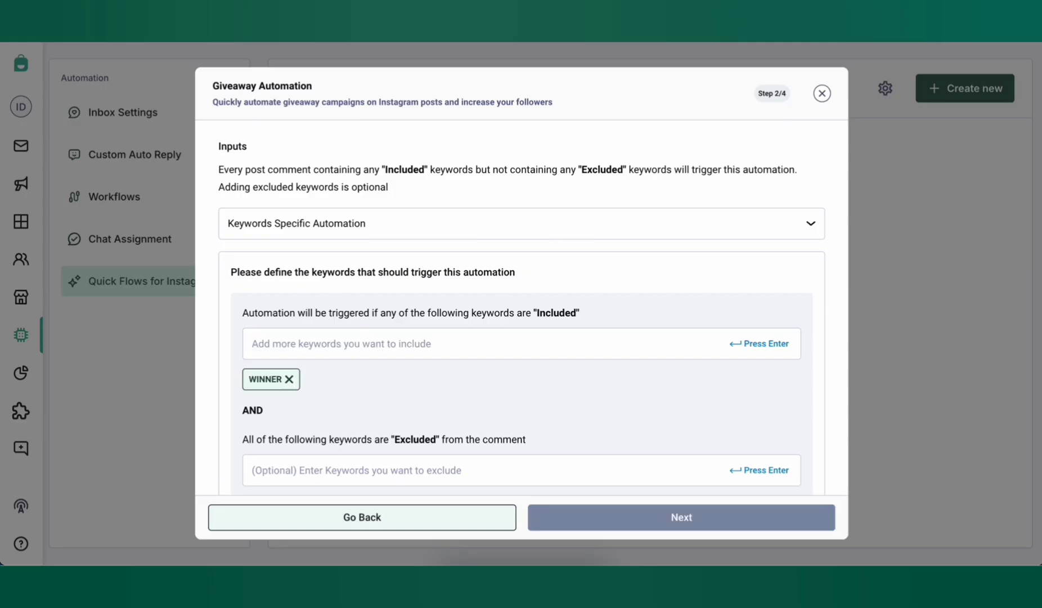
left_click(592, 517)
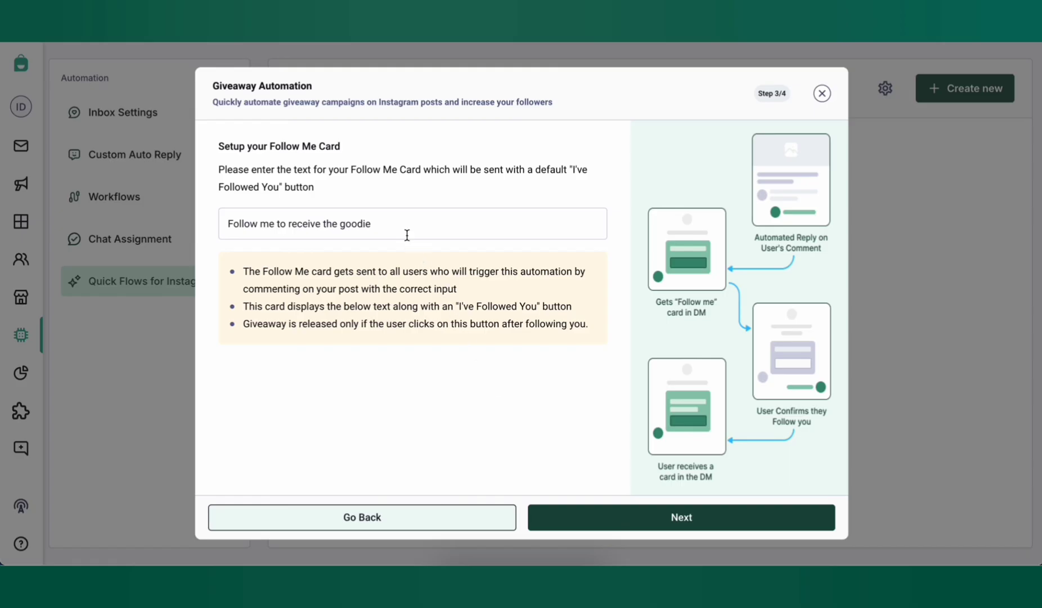
Replace the default Follow Me card text with 'Follow us to receive your Reward'
left_click(382, 223)
left_click_drag(382, 223, 216, 225)
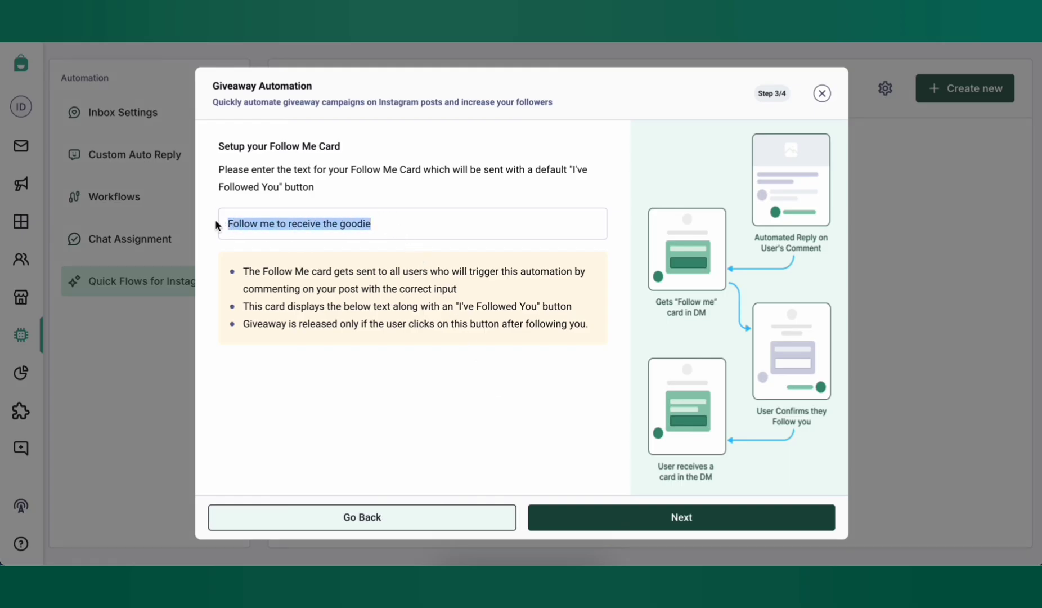
key("BackSpace")
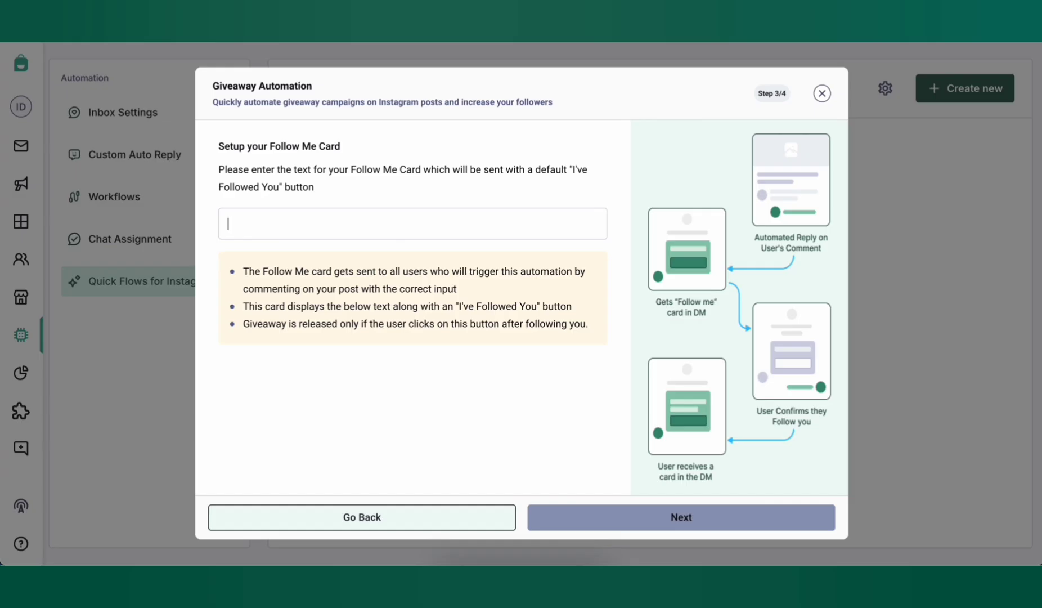
type("Follow u")
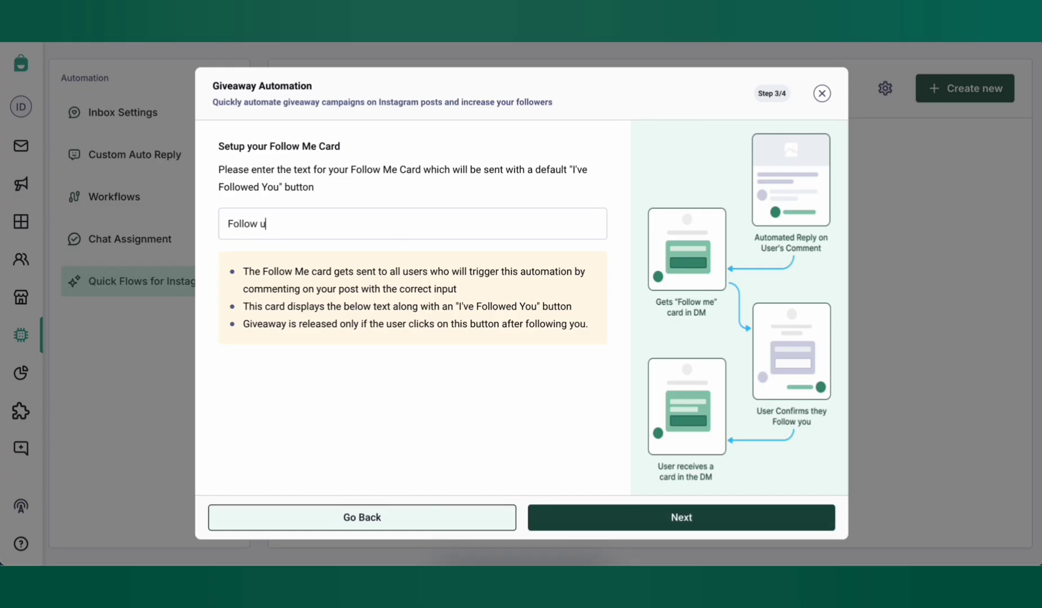
type("s to receive your Reward")
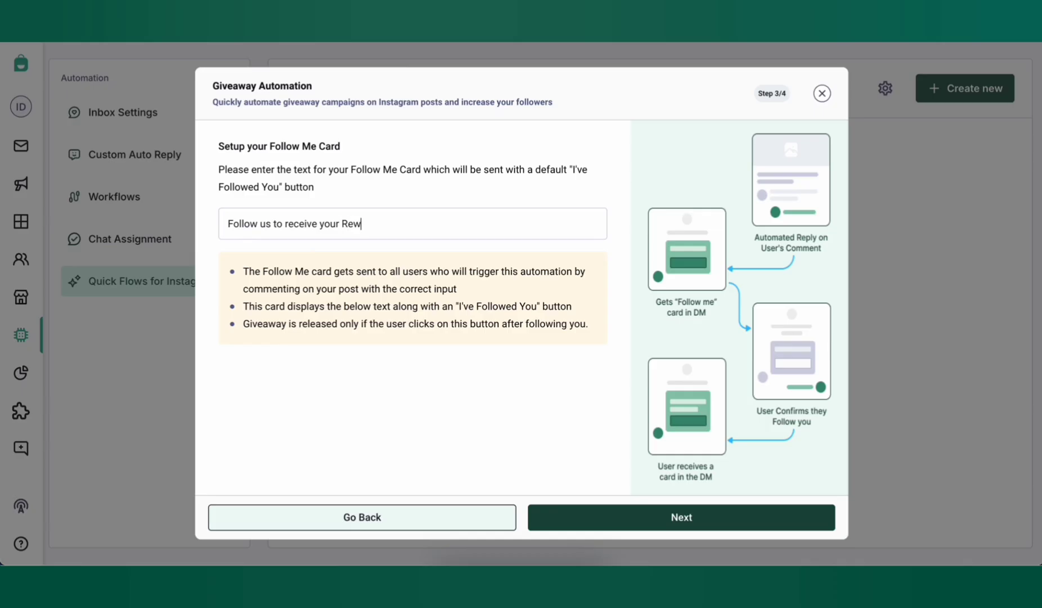
Give the giveaway card the gift-box image, title 'EXCLUSIVE REWARD' and subtitle 'FREE Credits'
left_click(645, 517)
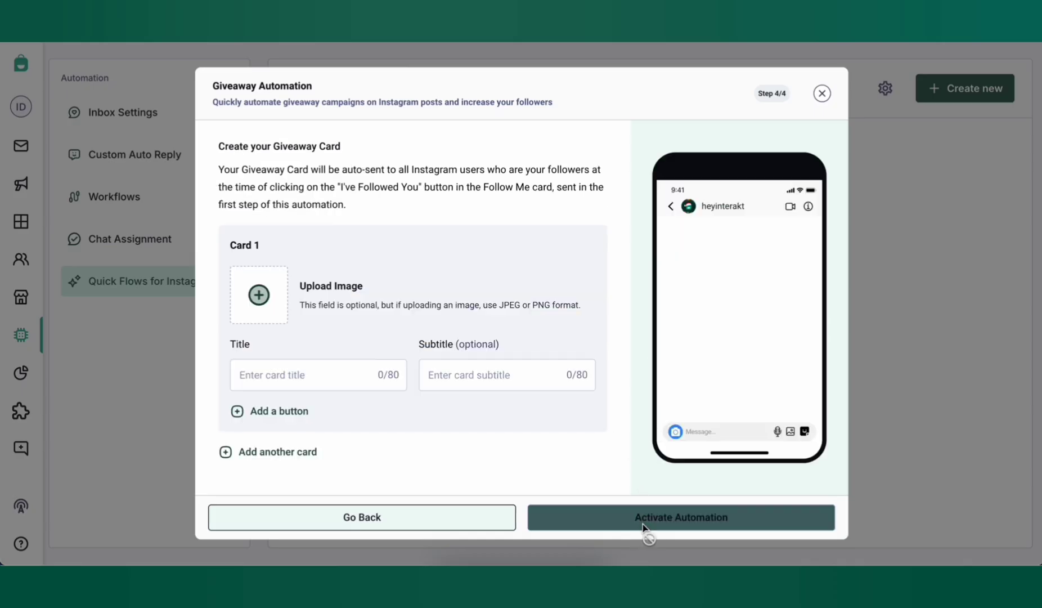
left_click(271, 287)
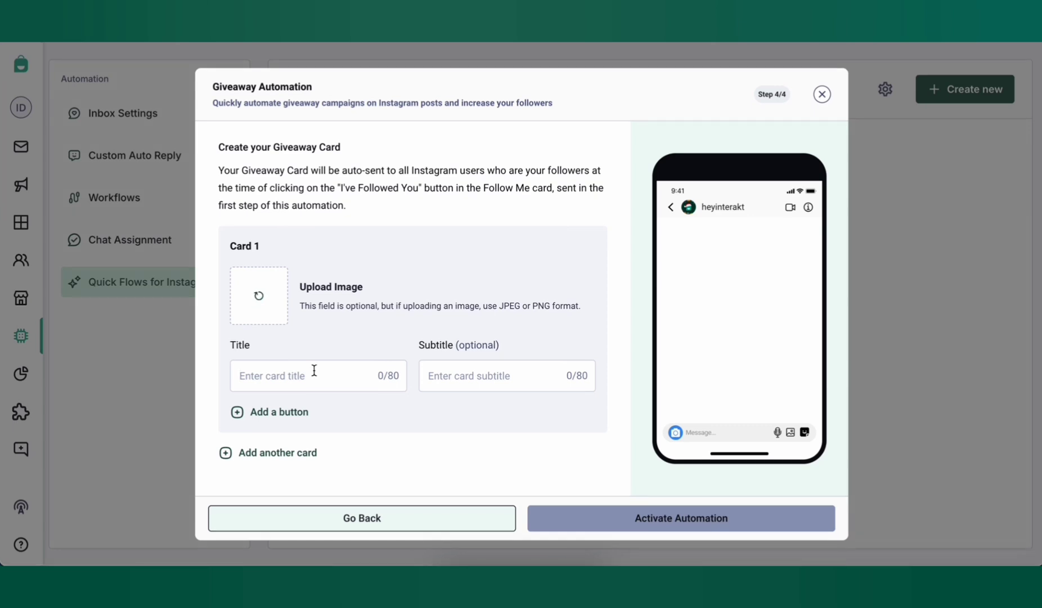
type("EXCLUSIVE RE")
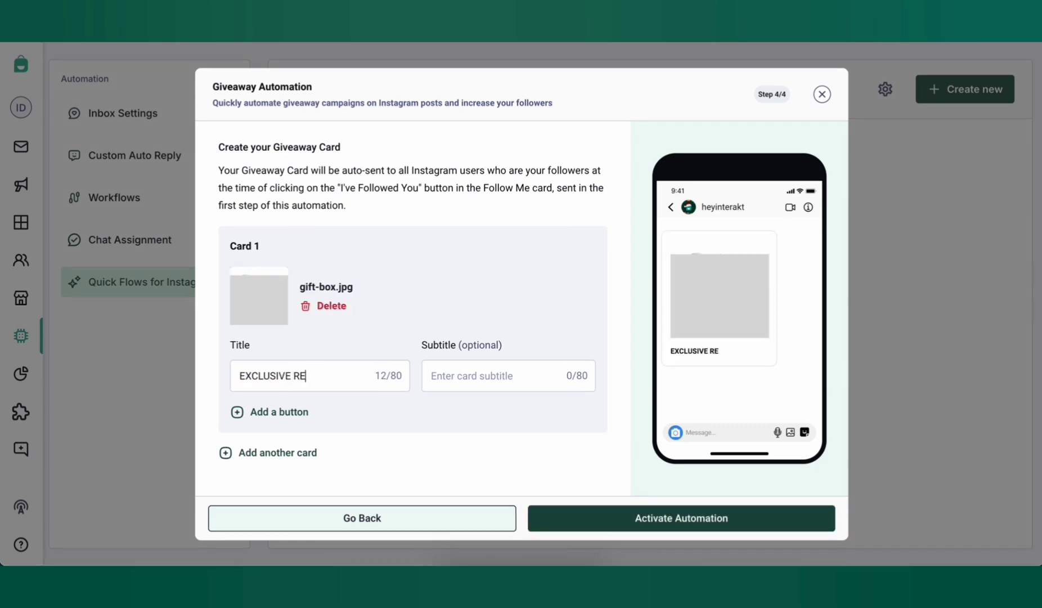
type("WARD")
left_click(449, 376)
type("FR")
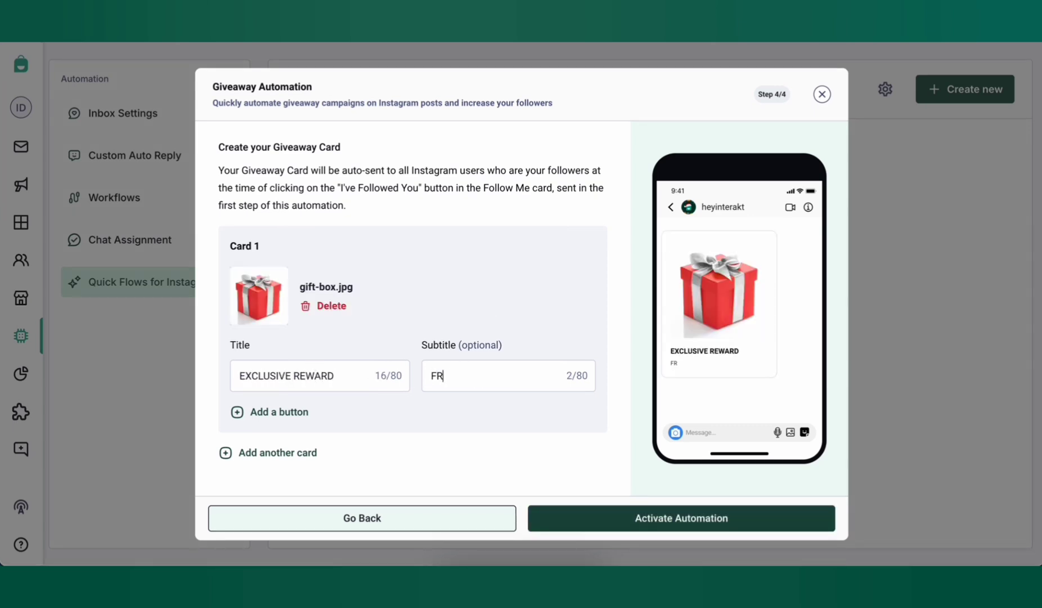
type("EE Credits")
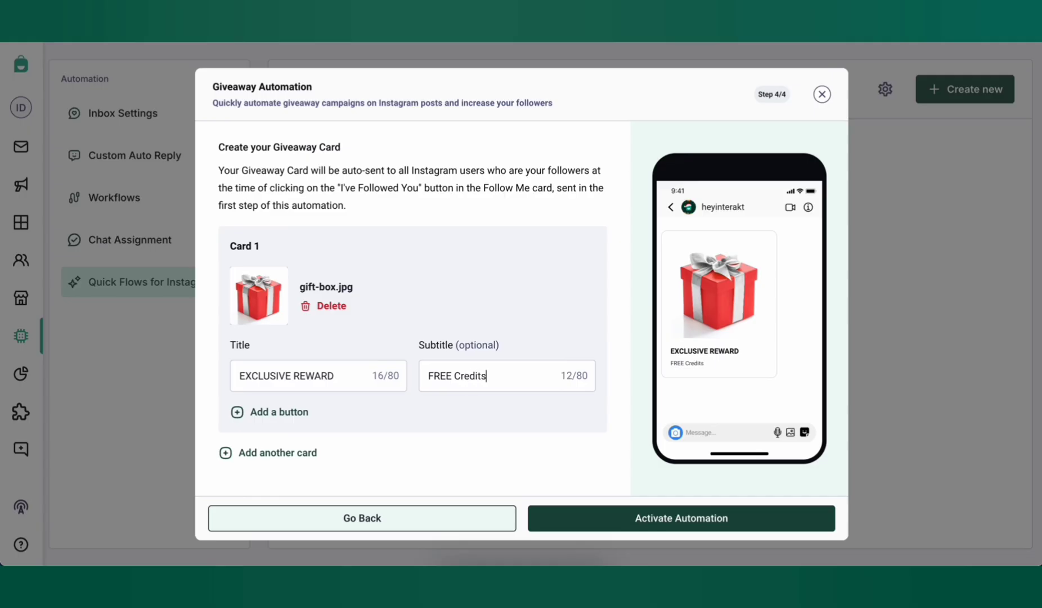
Add a button to the giveaway card and keep it as a Link Button
left_click(279, 414)
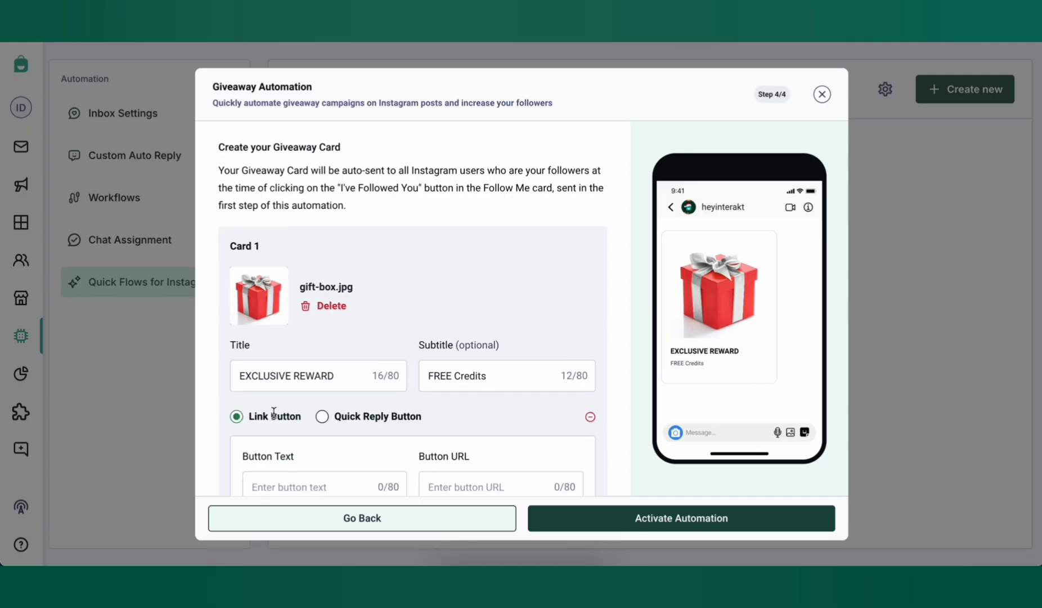
scroll(284, 406, "down", 2)
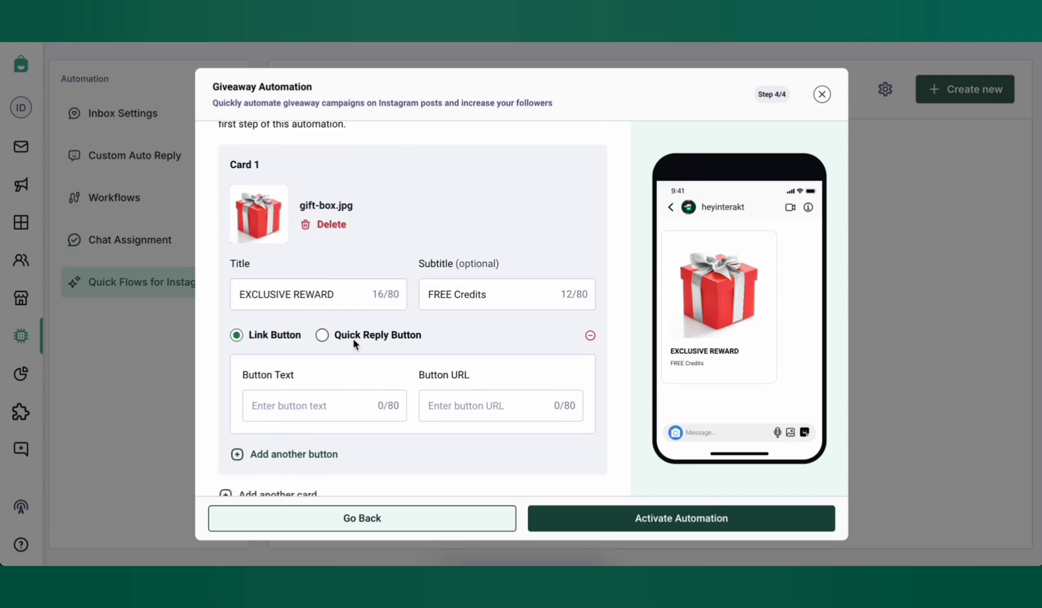
left_click(324, 336)
left_click(236, 336)
left_click(322, 338)
left_click(236, 337)
left_click(347, 404)
type("CLAIM REWARD")
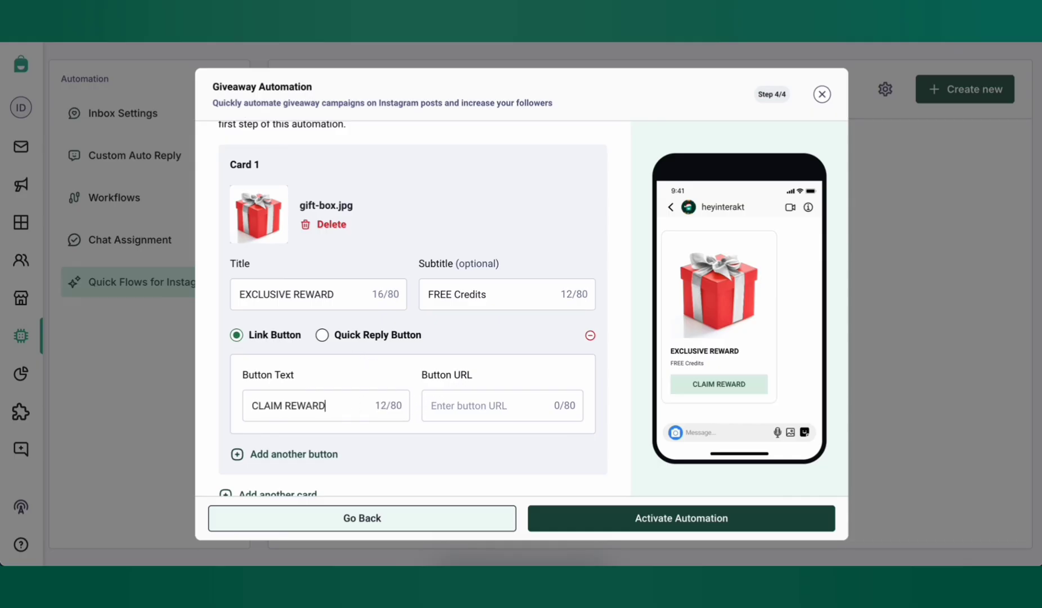
key("Tab")
type("www.interakt.shop")
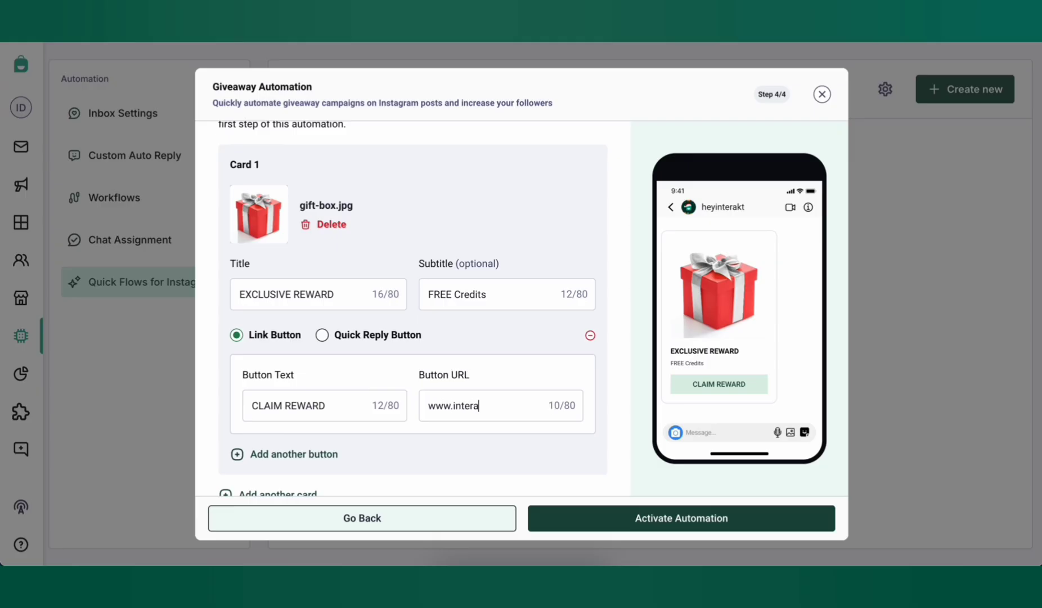
left_click(648, 523)
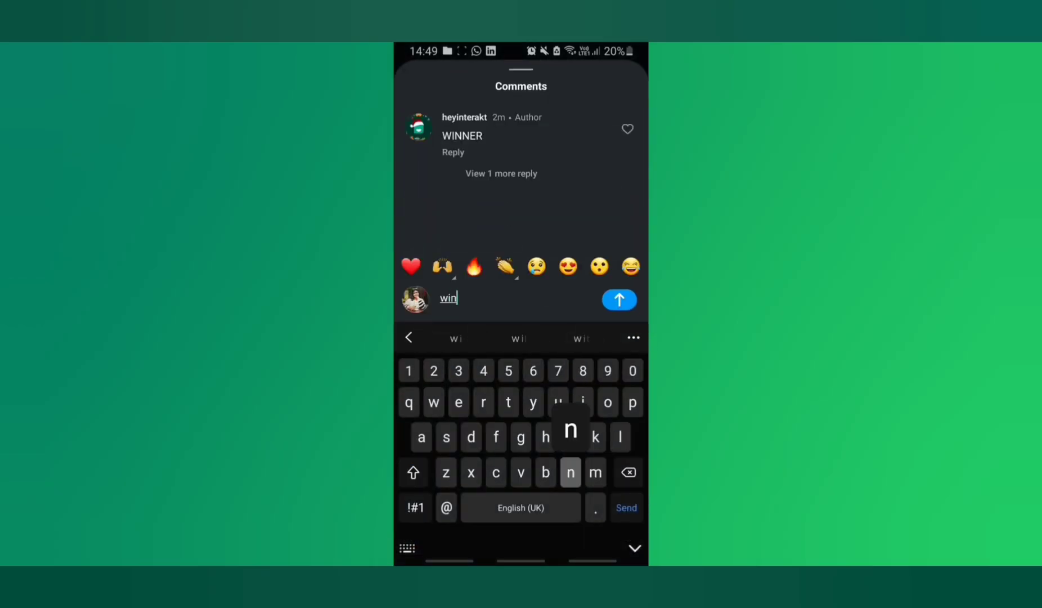
Post the 'winner' comment, reply I've Followed You in the Interakt DM, and open CLAIM REWARD
left_click(619, 298)
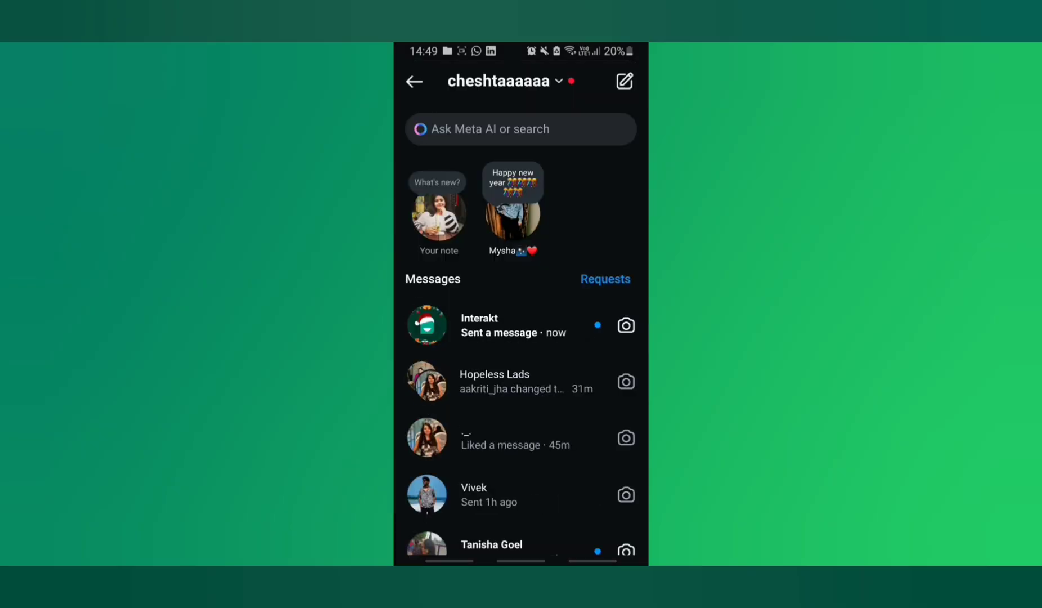
left_click(466, 323)
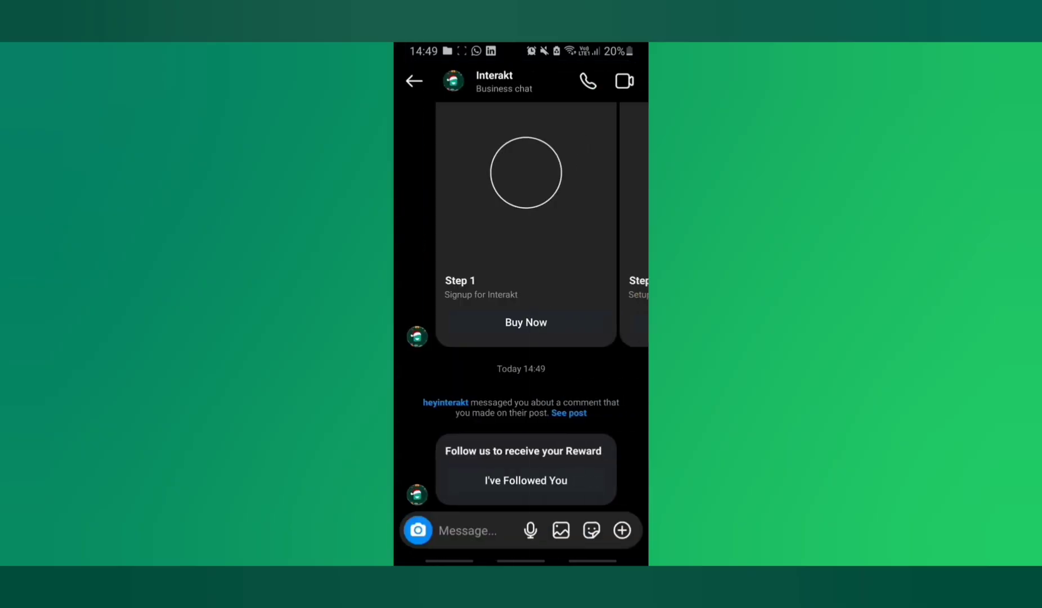
left_click(526, 480)
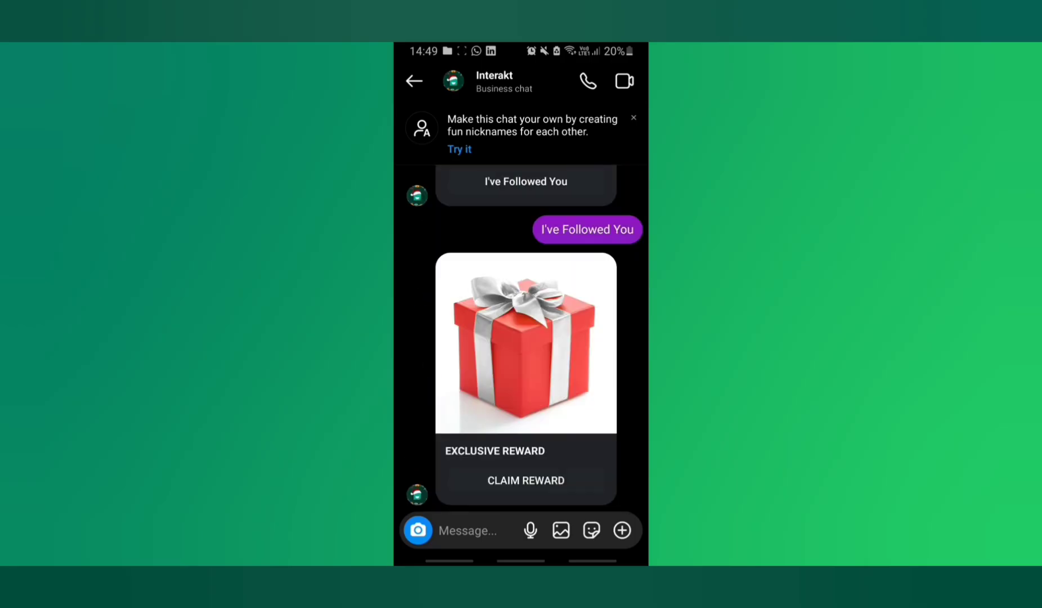
left_click(526, 480)
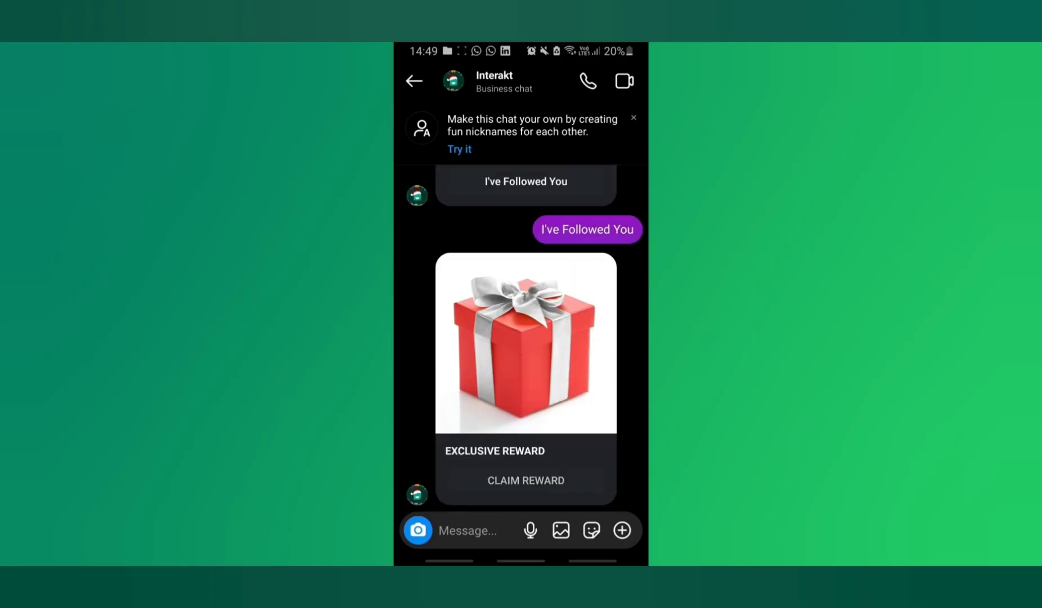
key("Escape")
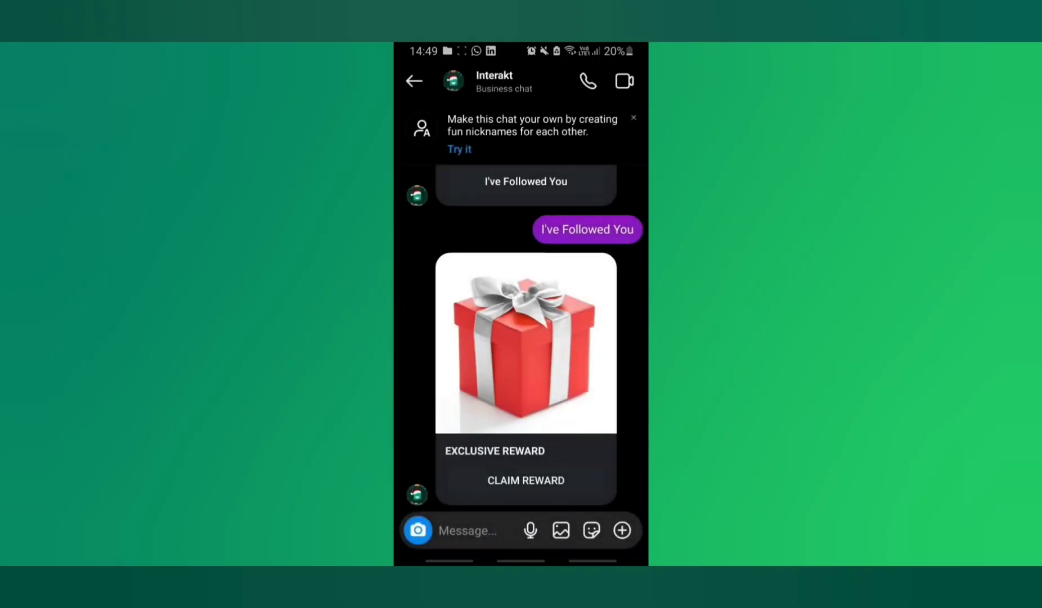